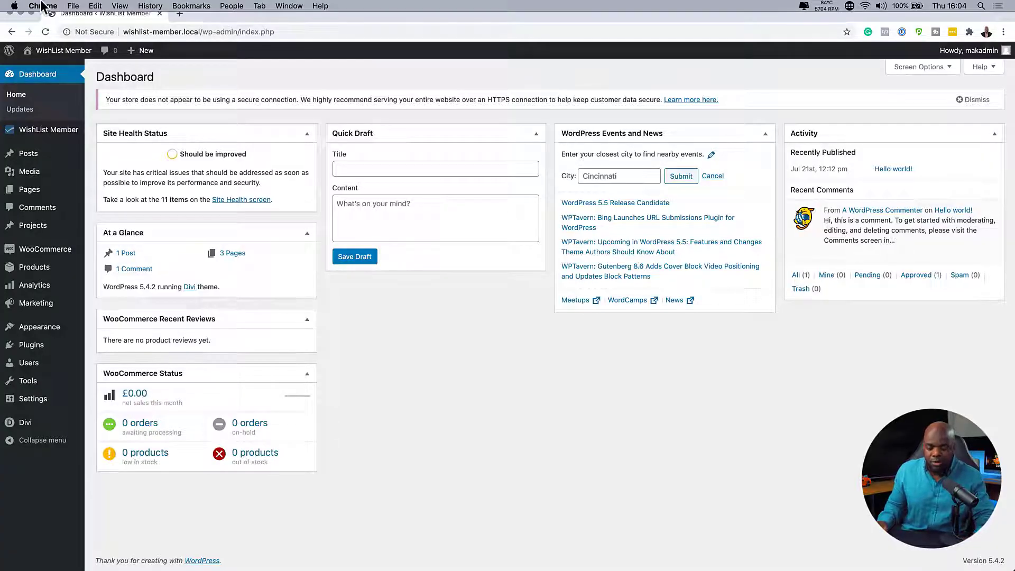
- Open the Gold Membership level's Registrations settings and select its simple registration URL
mouse_move(82, 176)
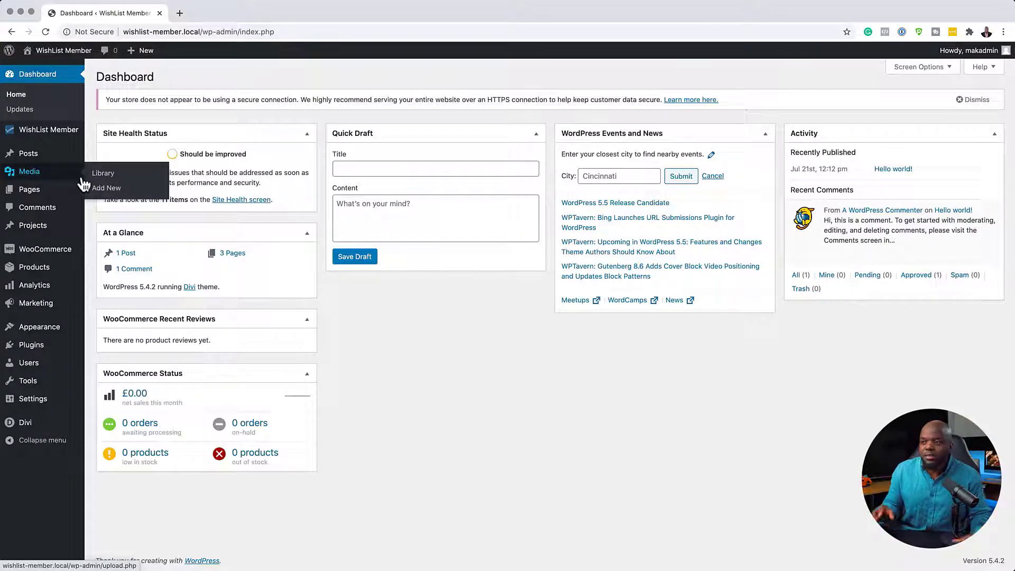
mouse_move(62, 136)
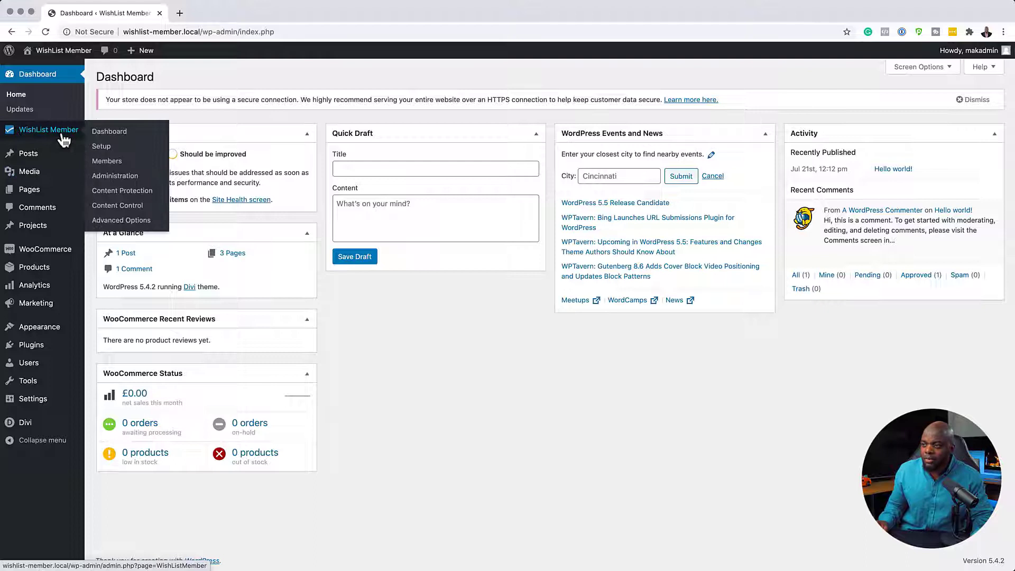
left_click(105, 149)
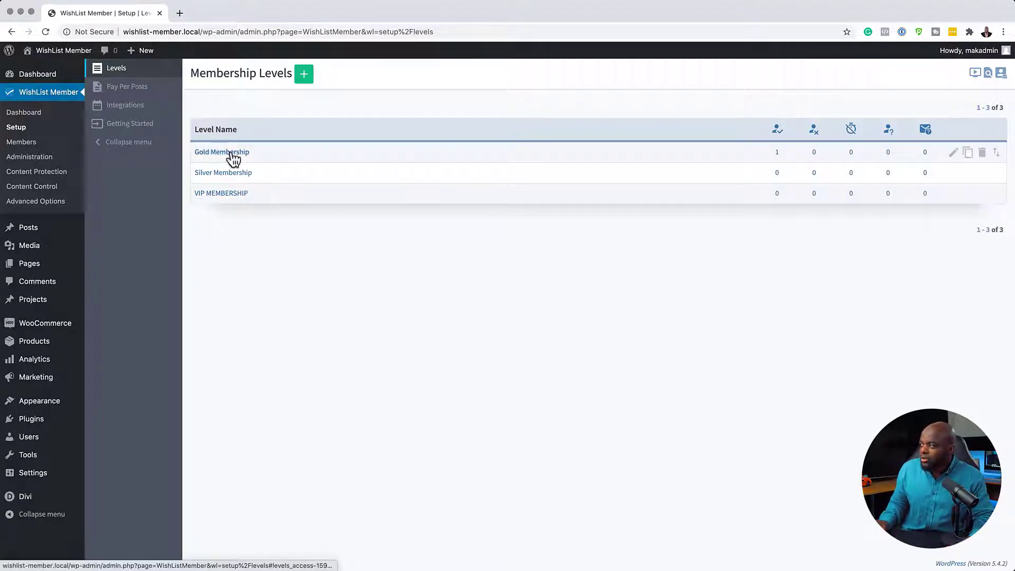
left_click(955, 154)
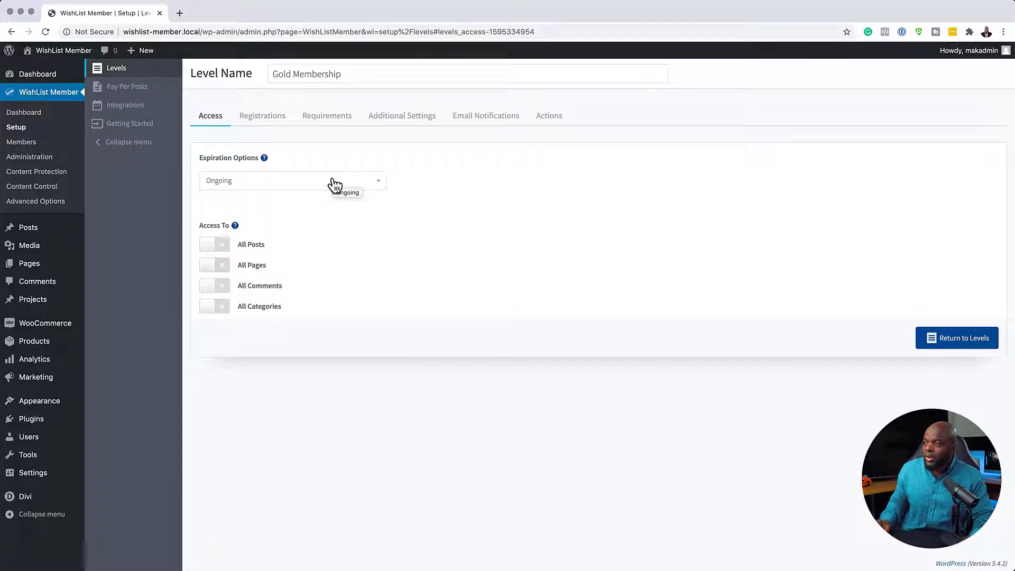
left_click(262, 122)
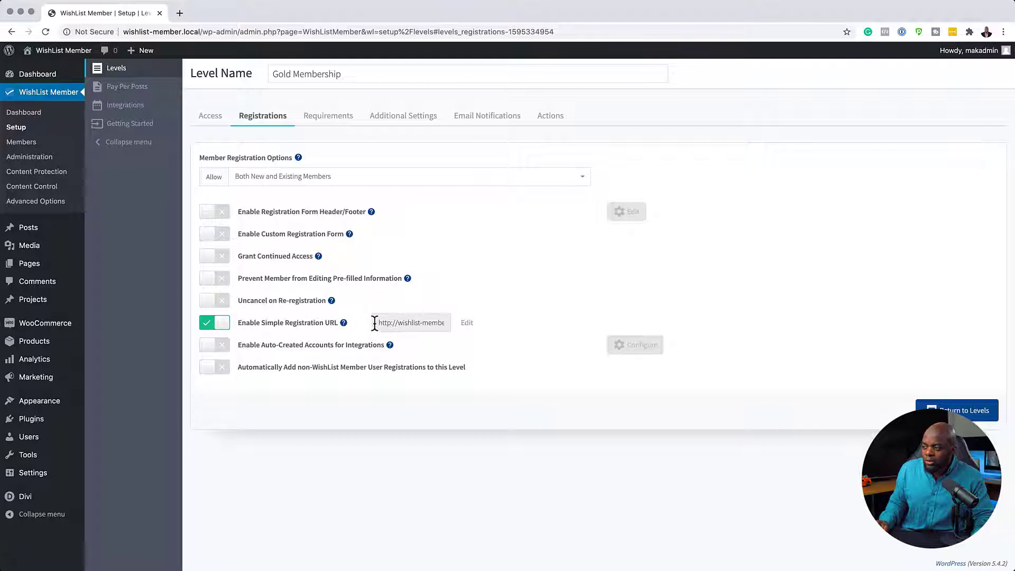
left_click(402, 324)
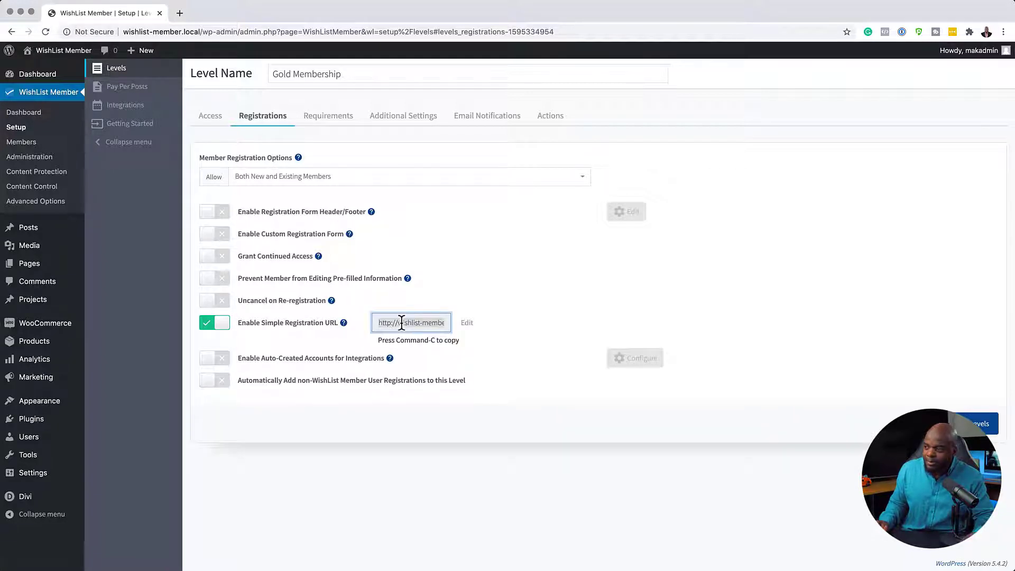
- Load the Gold registration URL in a new tab and view it in Divi's visual builder
left_click(179, 14)
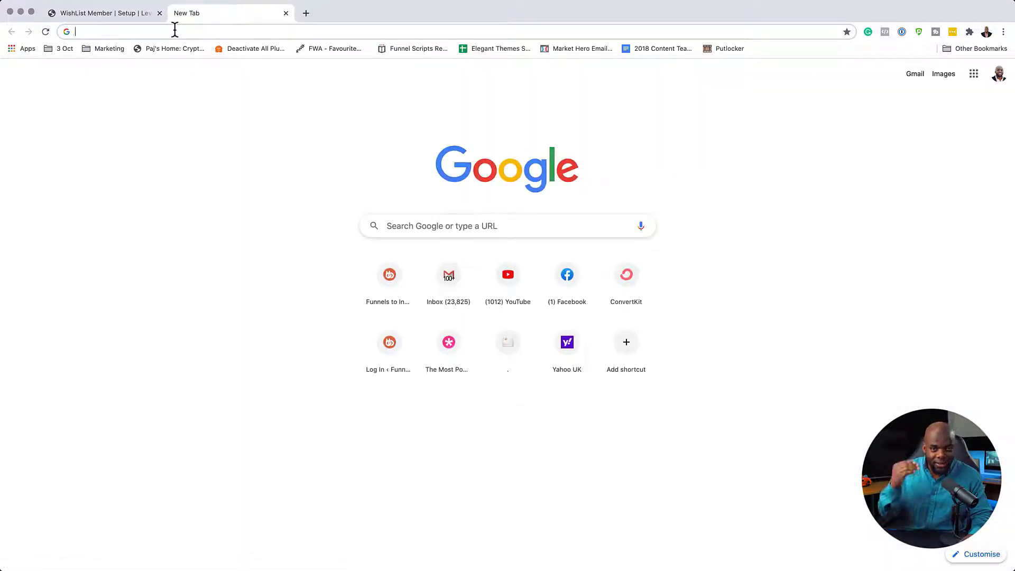
type("http://wishlist-member.local/?/register/IOVWYegr13")
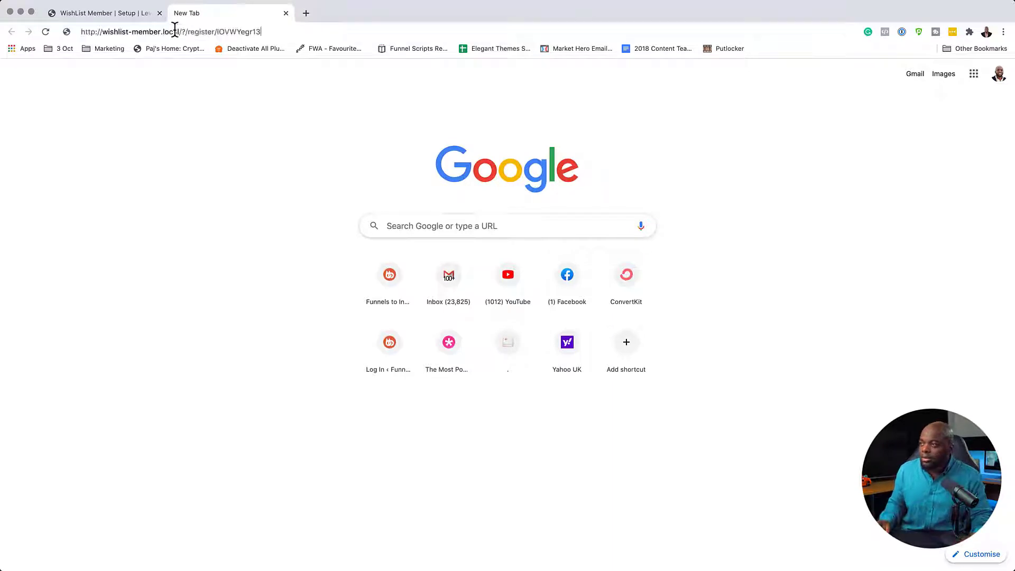
key("Return")
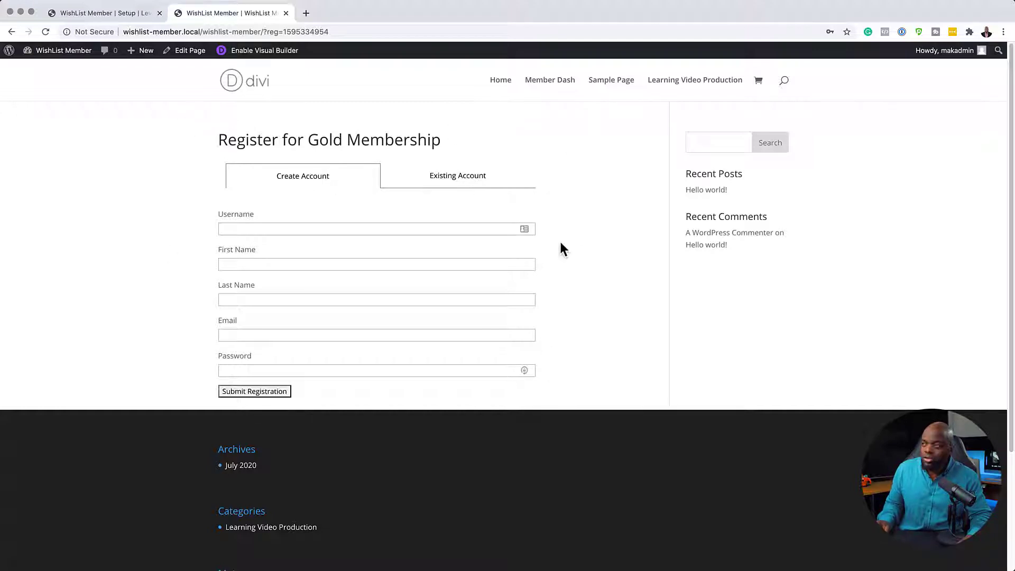
left_click(344, 32)
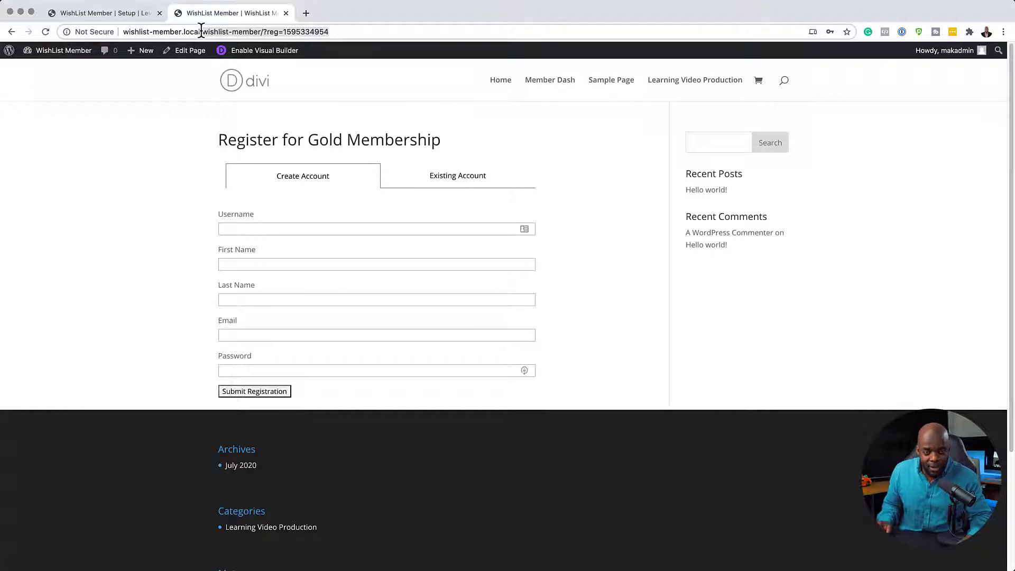
left_click(174, 142)
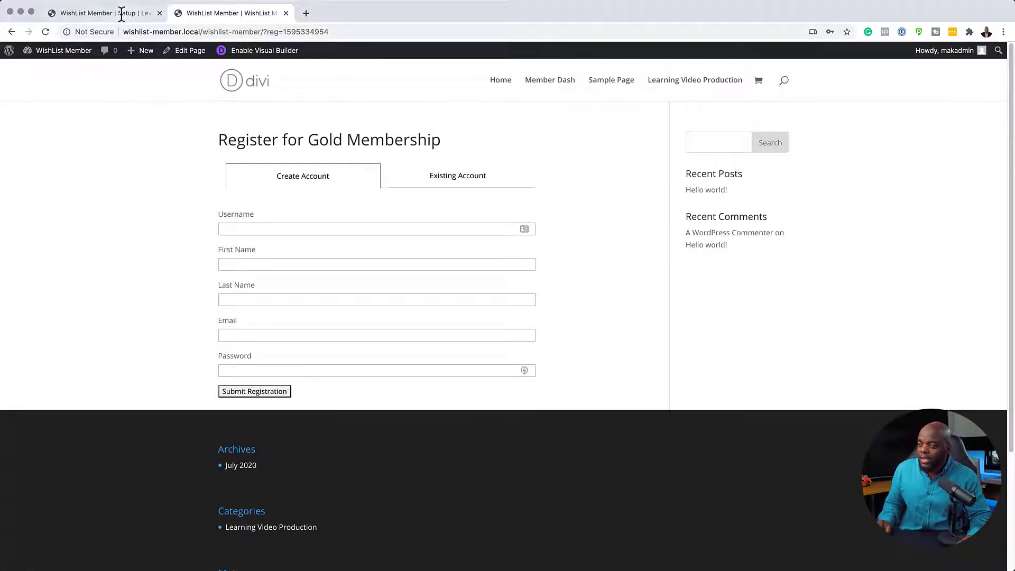
left_click(258, 51)
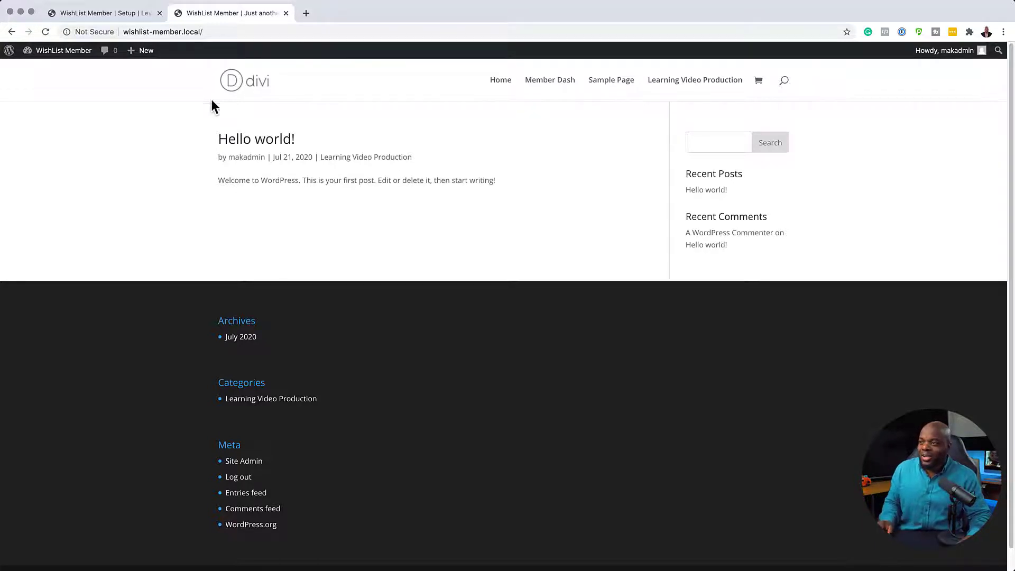
- Return to the Setup tab, open All Pages in a new tab, and add a new page
left_click(125, 17)
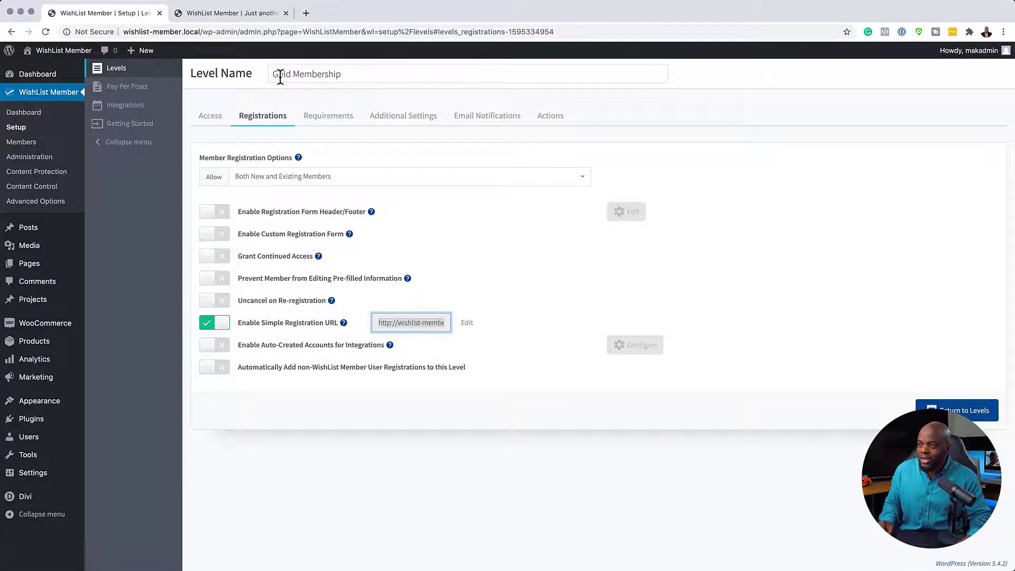
mouse_move(47, 271)
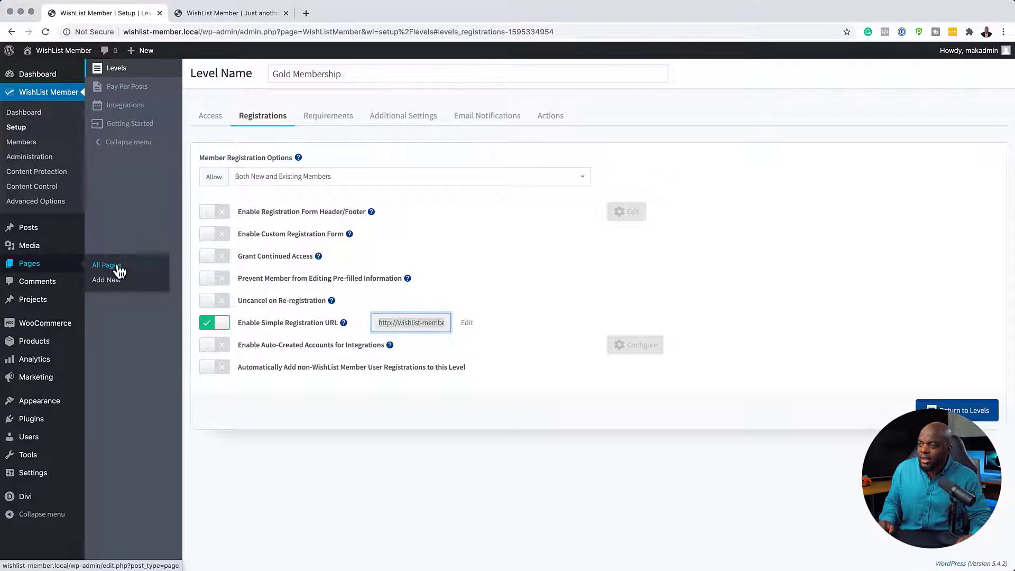
left_click(119, 269, "super")
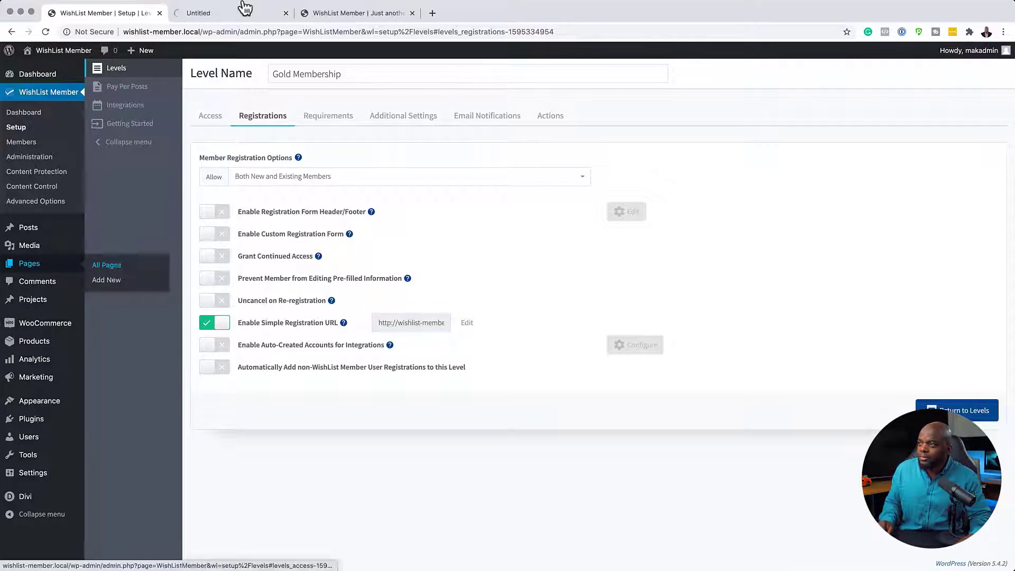
left_click(240, 13)
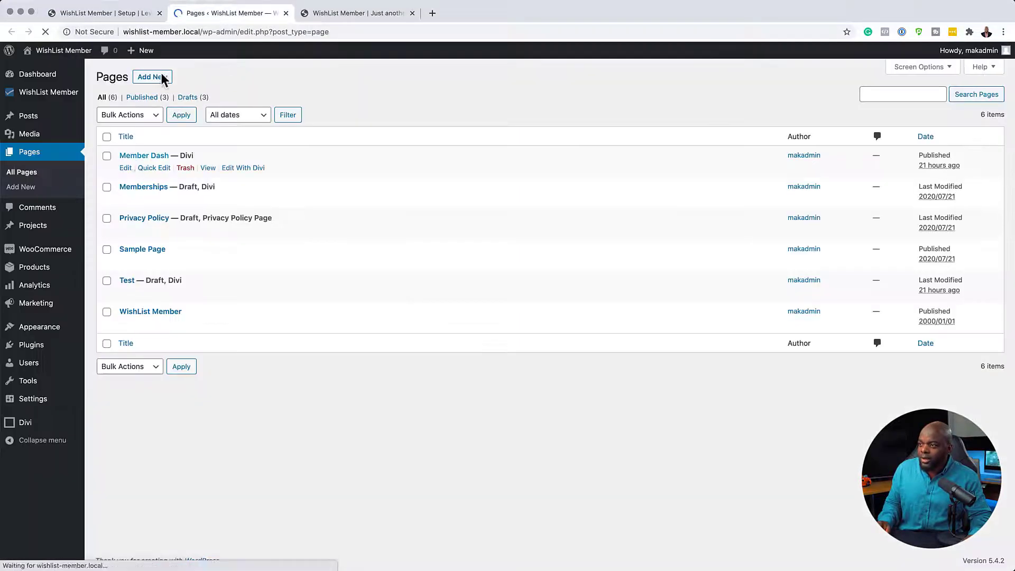
left_click(158, 78)
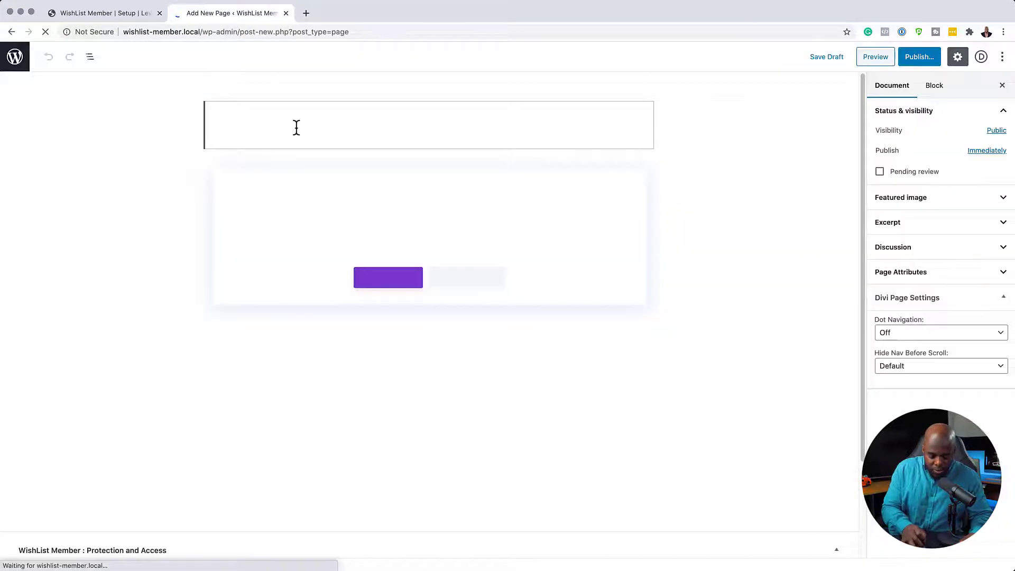
- Title the page 'Gold Registration' in the standard block editor and insert a Classic block
type("G")
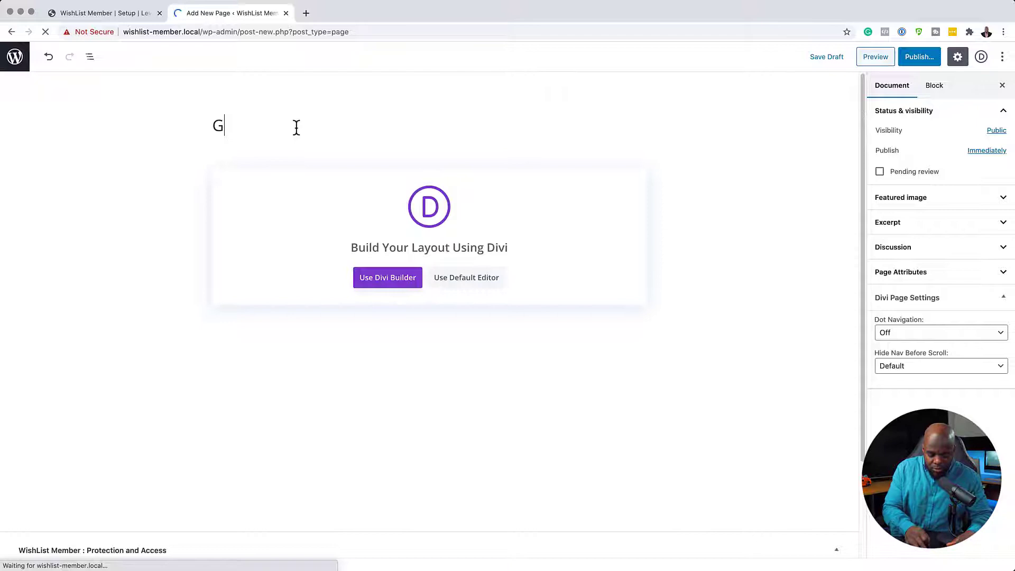
type("old Registration")
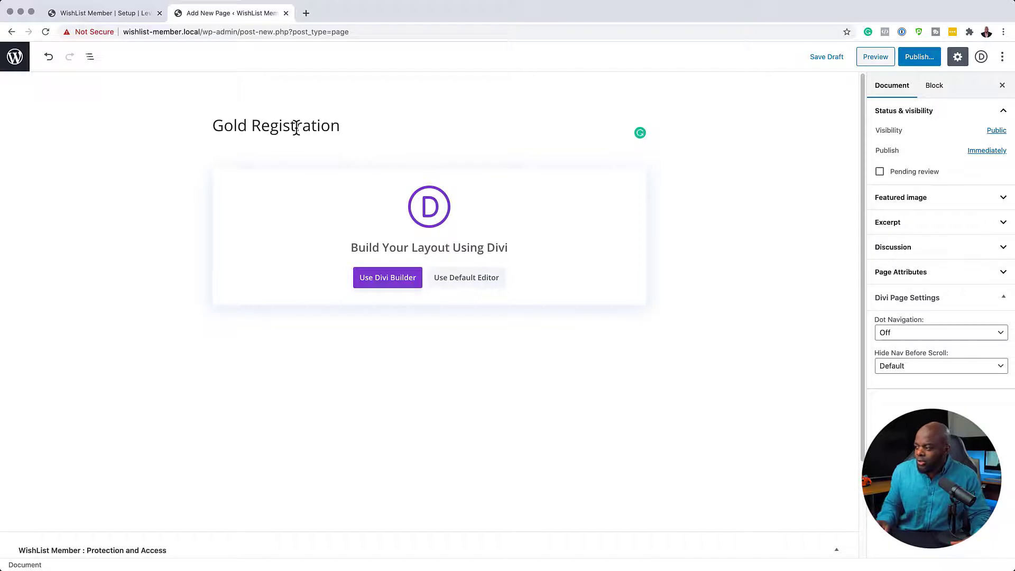
left_click(460, 279)
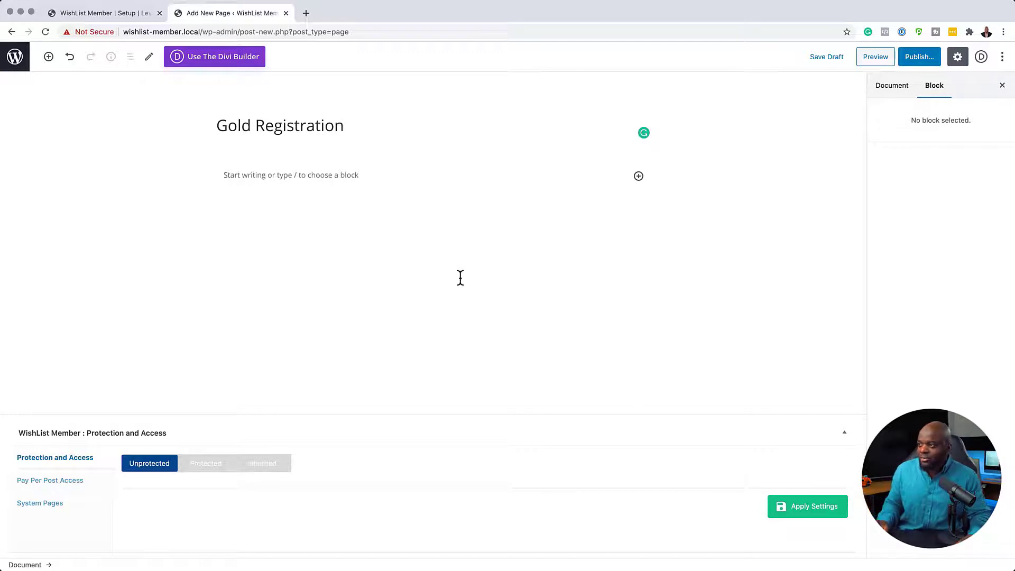
left_click(276, 175)
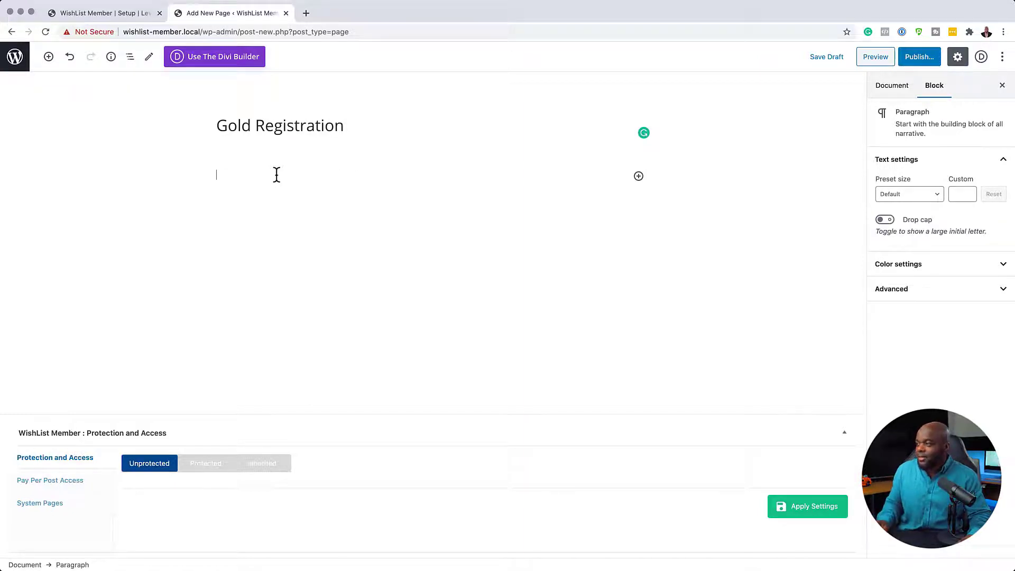
left_click(639, 177)
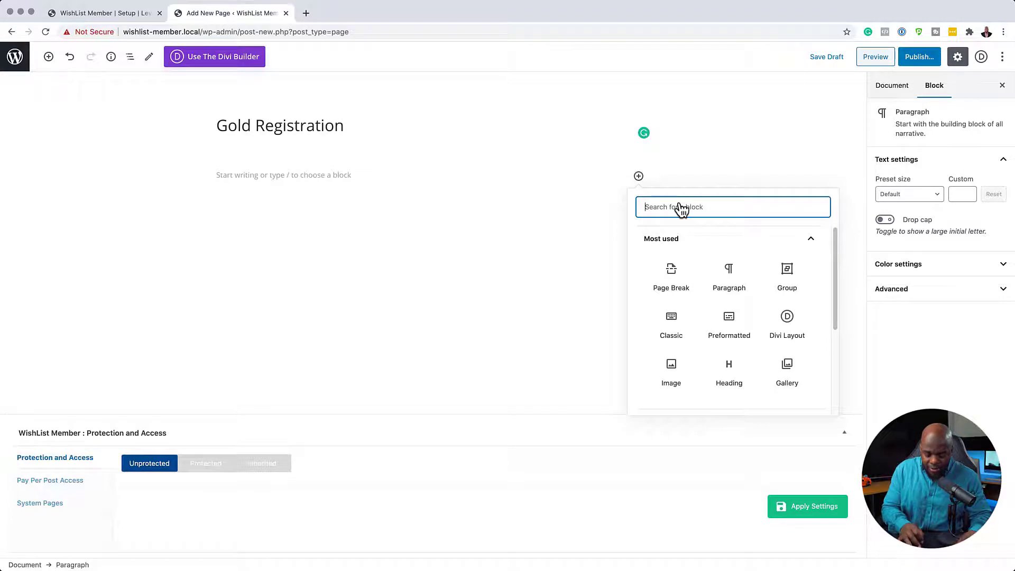
type("class")
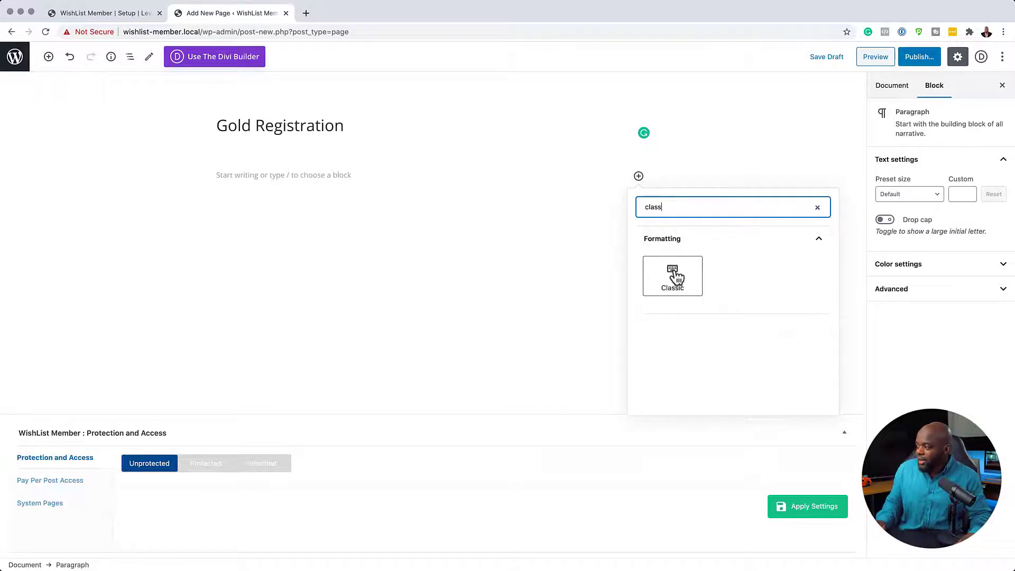
left_click(672, 276)
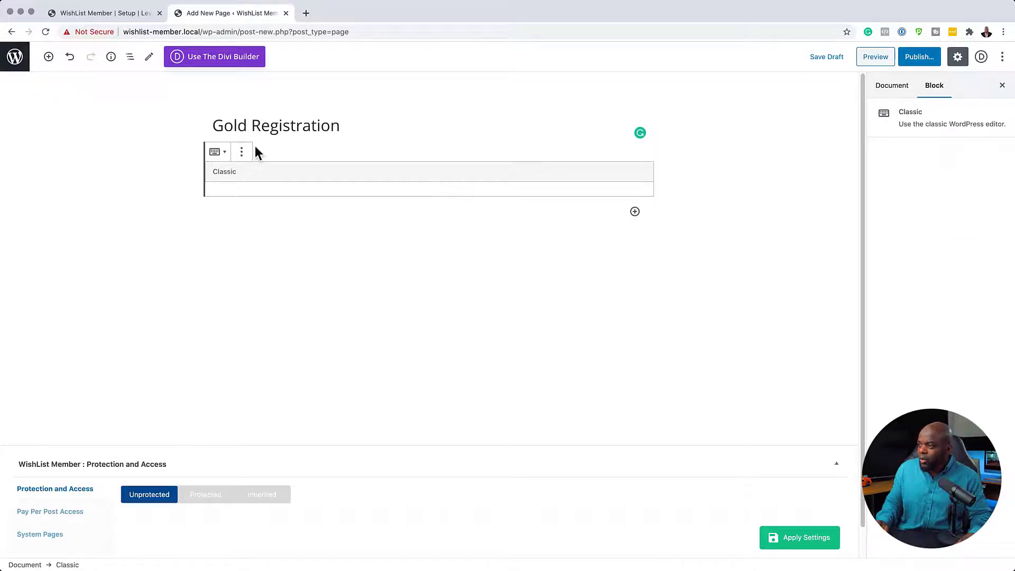
- Select the Gold Membership registration-form shortcode in WishList Member's Registration Forms dialog, then close it
left_click(220, 191)
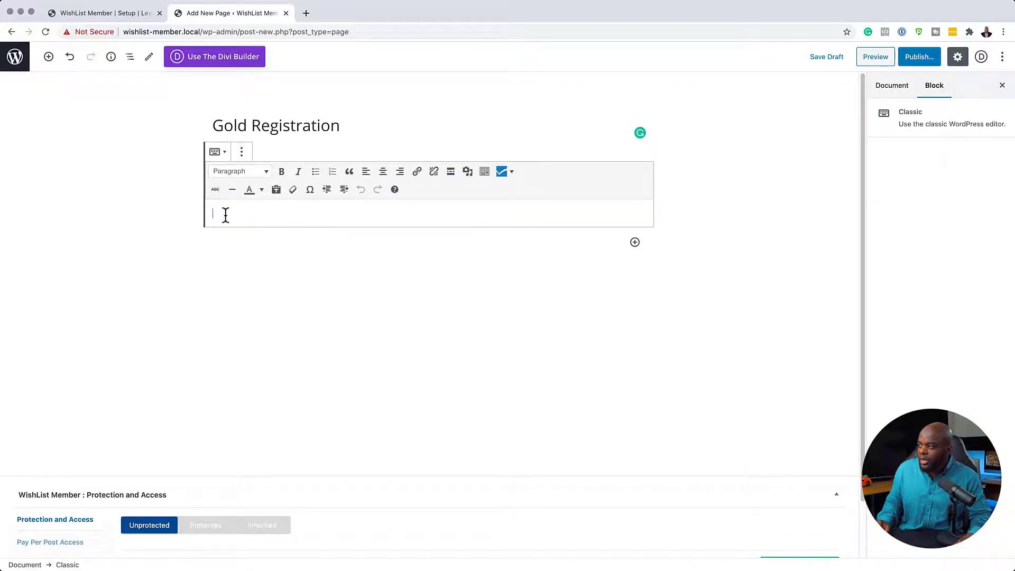
left_click(512, 174)
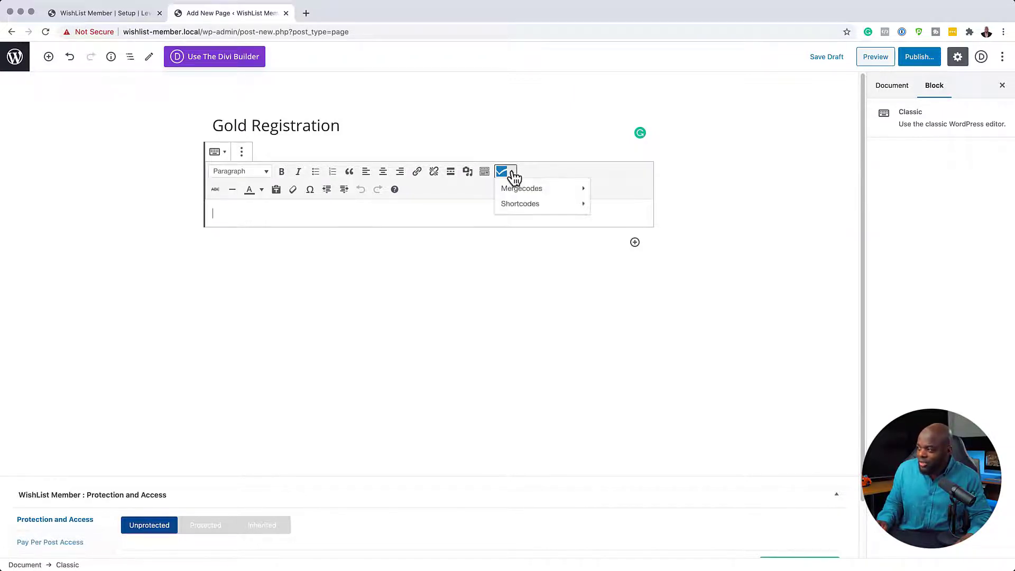
mouse_move(525, 213)
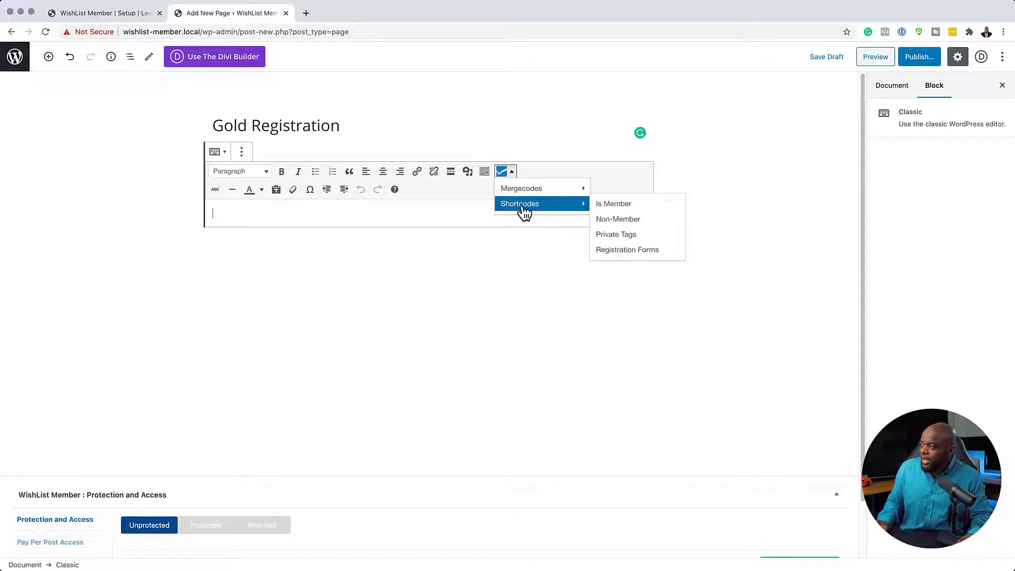
left_click(614, 251)
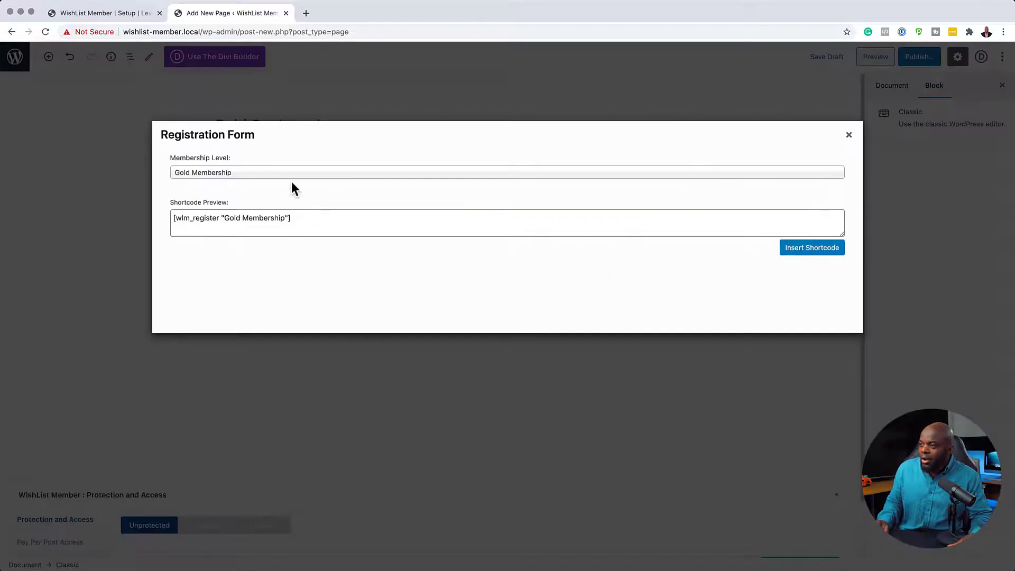
left_click(235, 180)
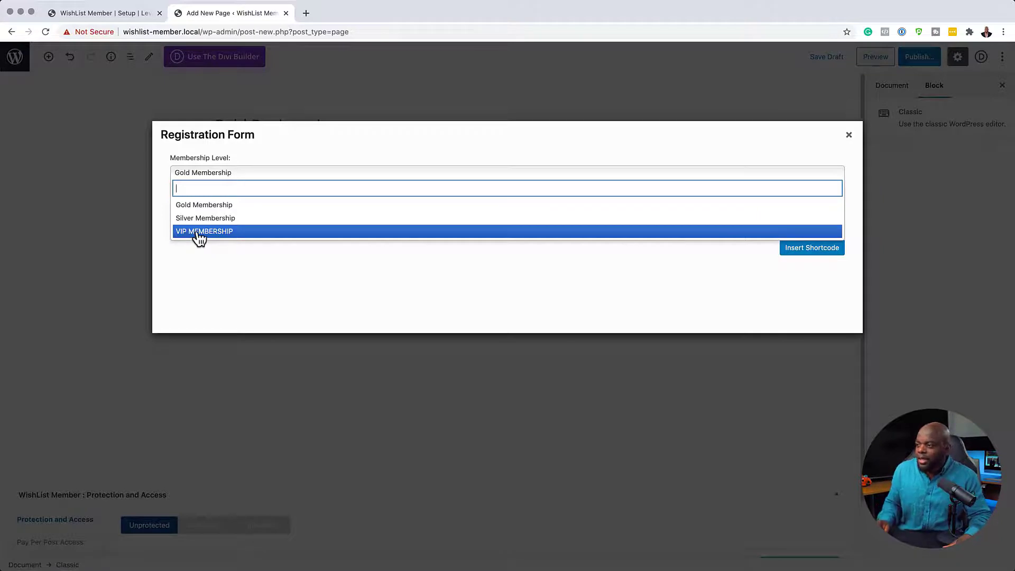
left_click(275, 151)
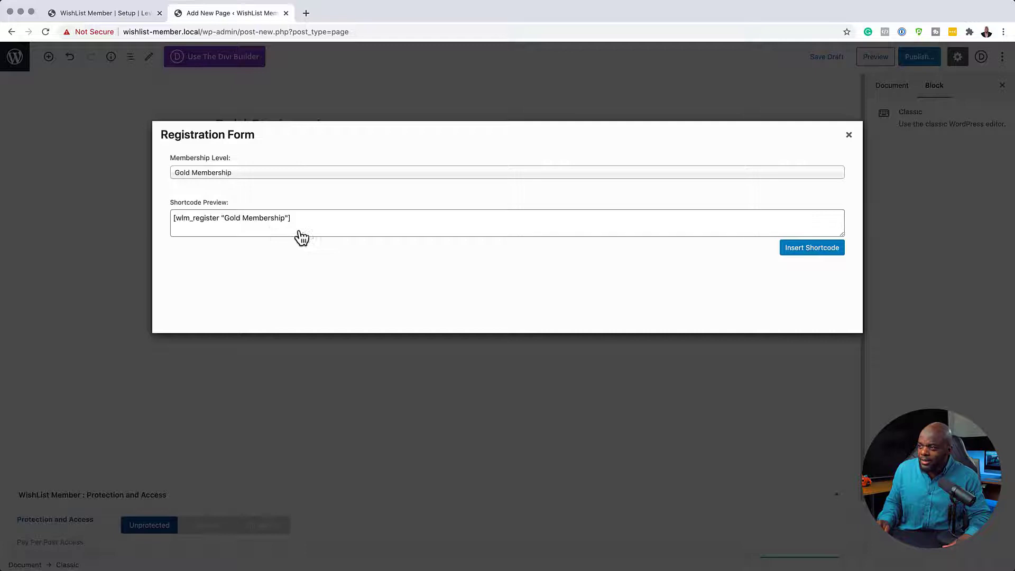
left_click_drag(292, 222, 168, 211)
key("super+c")
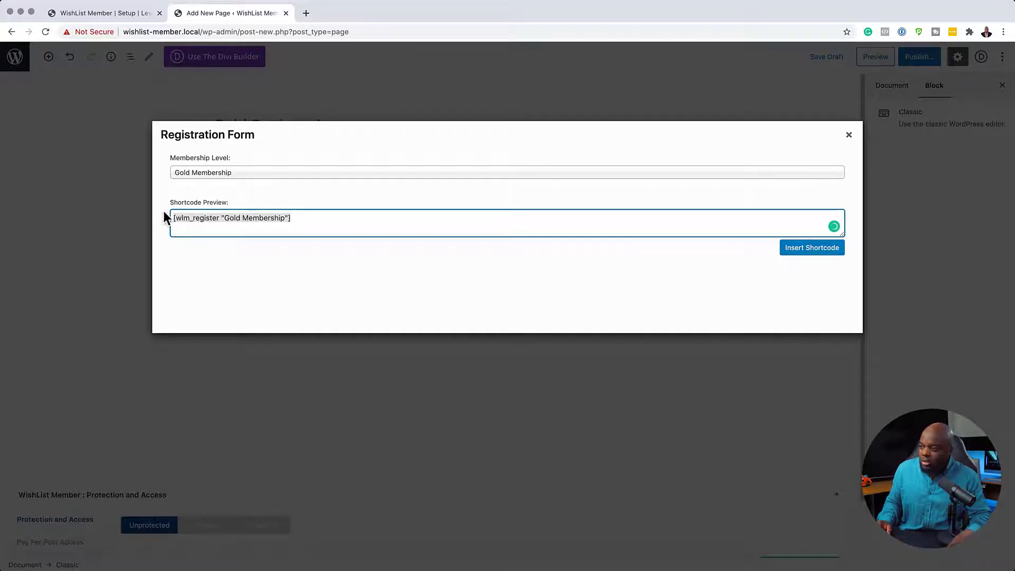
left_click(846, 134)
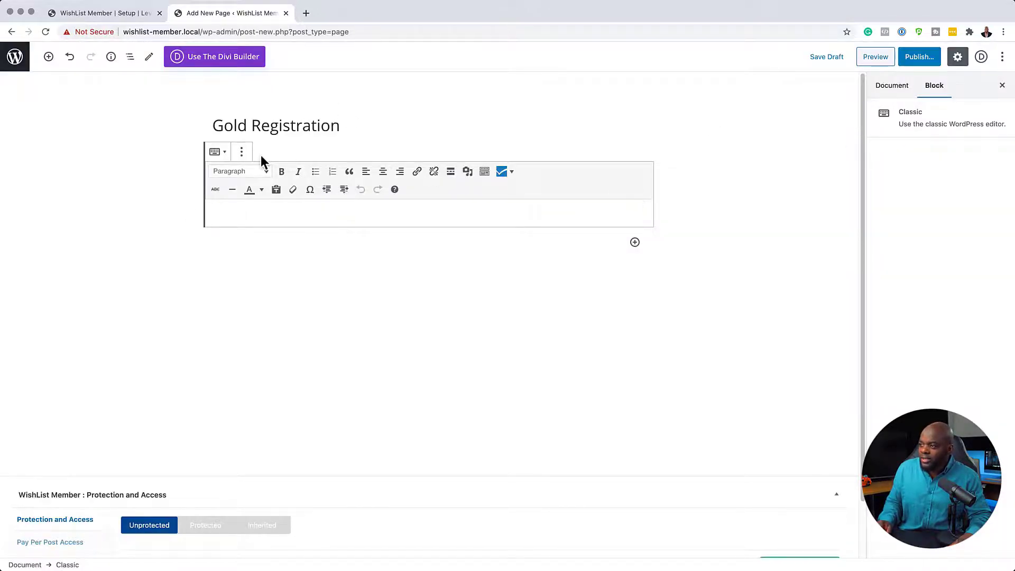
- Remove the empty Classic block and switch the page to the Divi Builder
left_click(241, 151)
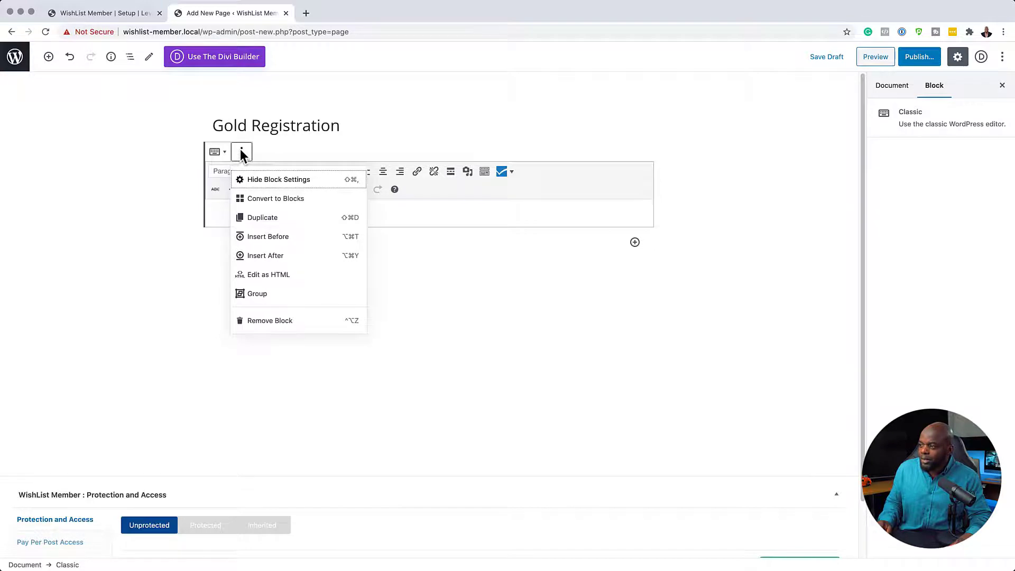
left_click(271, 321)
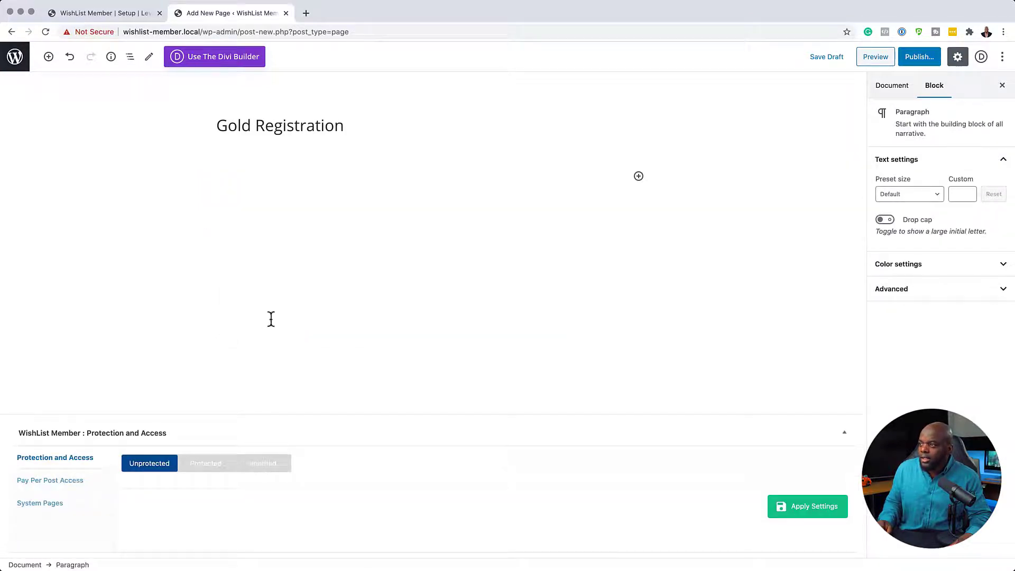
left_click(218, 56)
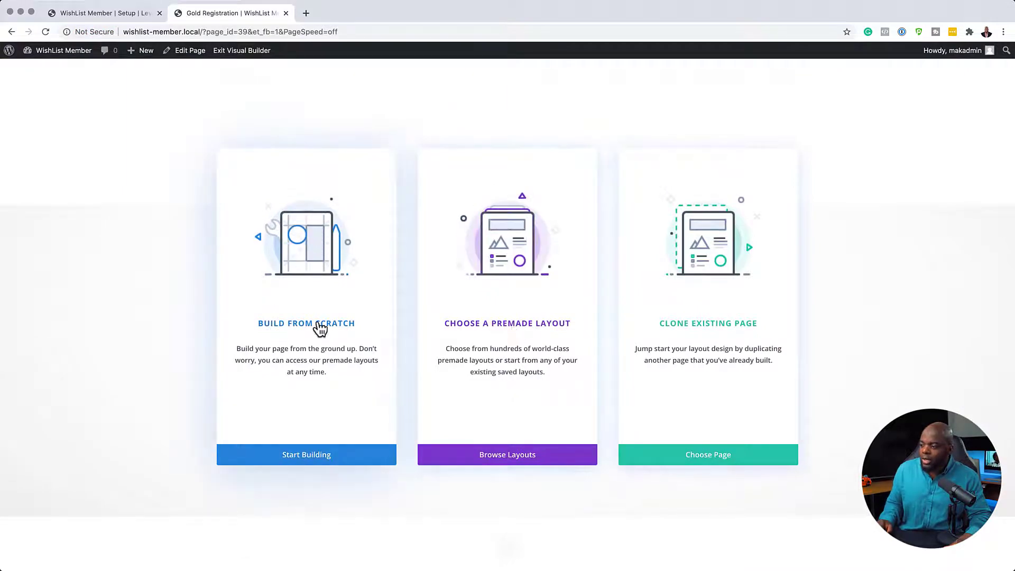
- Build from scratch with a two-column row and a Text module in the right column
left_click(316, 457)
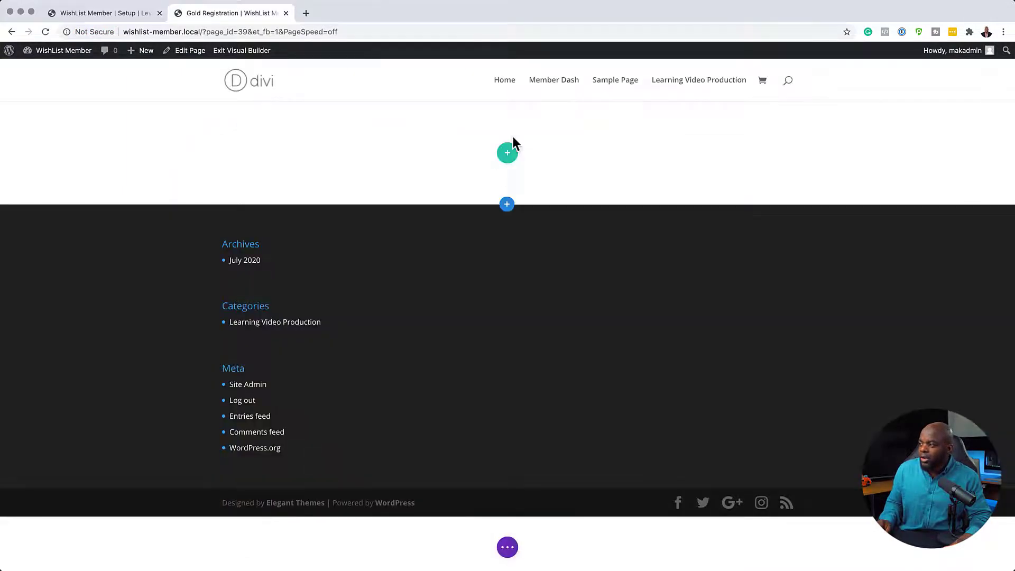
left_click(507, 153)
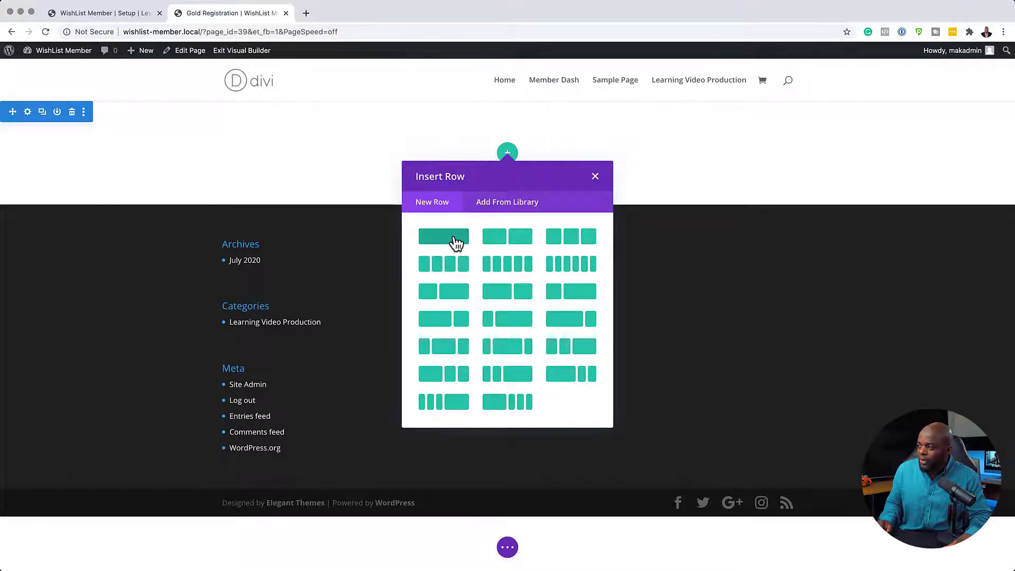
left_click(522, 239)
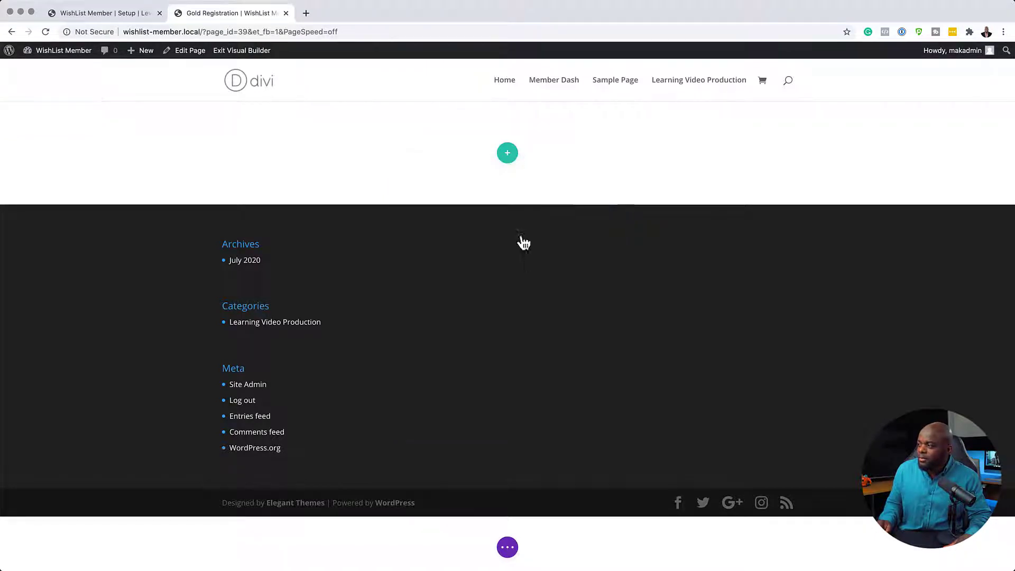
left_click(356, 156)
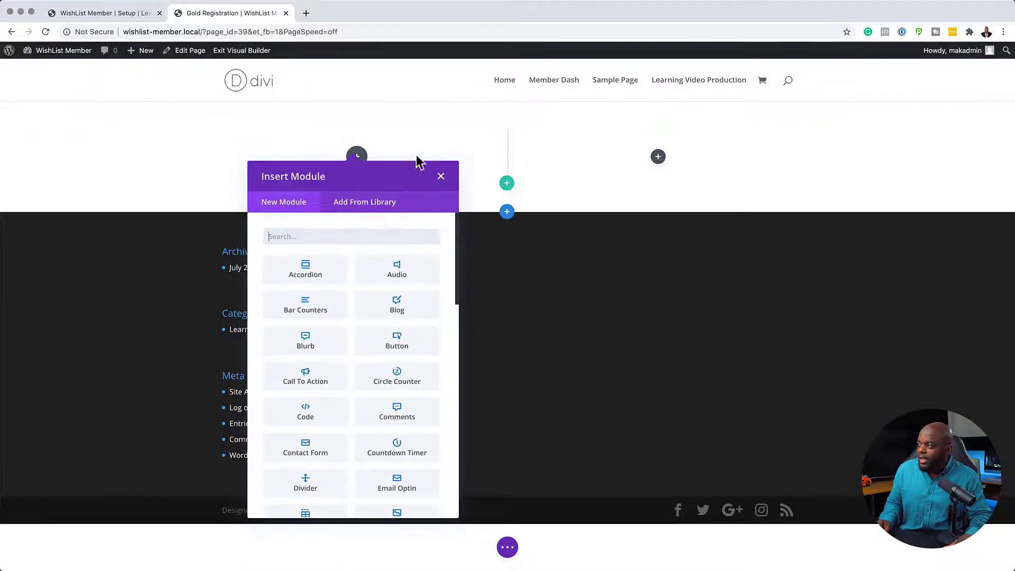
left_click(658, 156)
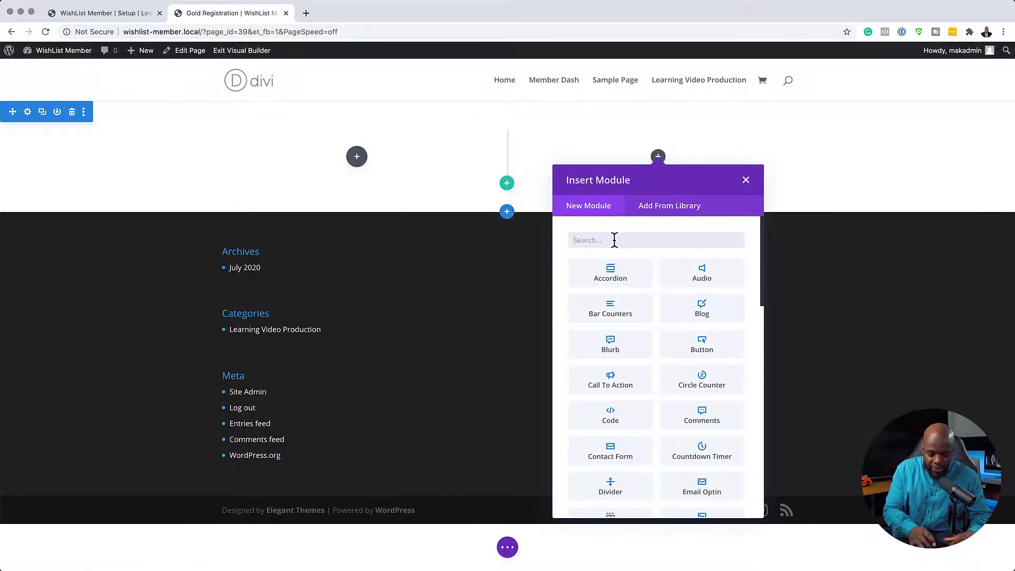
type("text")
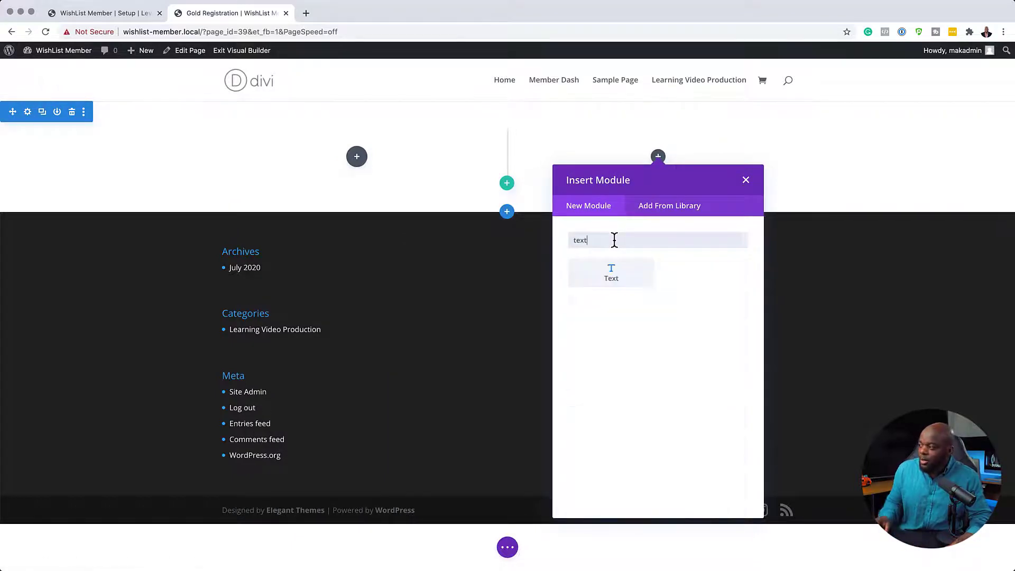
left_click(639, 273)
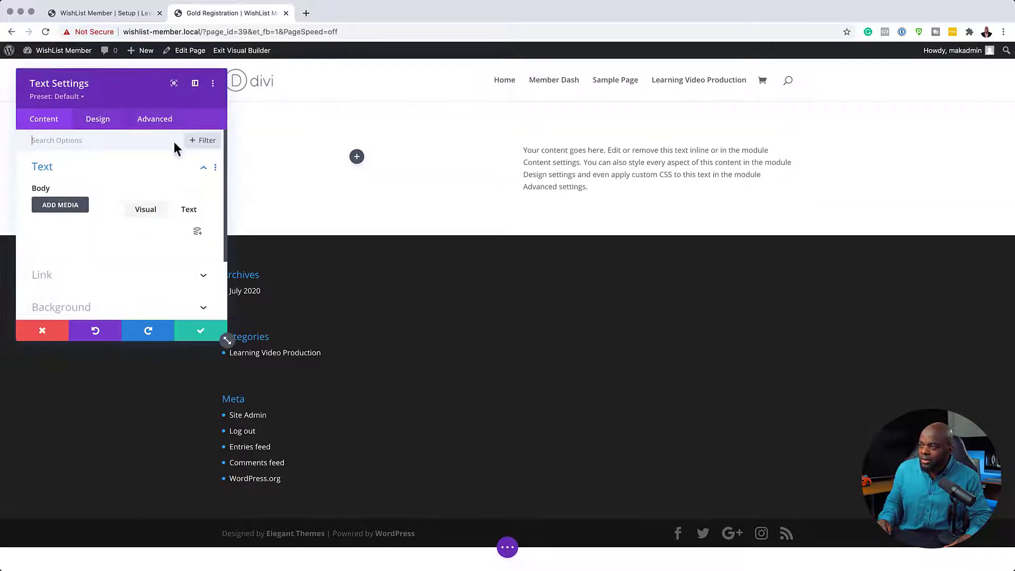
- Replace the Text module's placeholder with the Gold registration shortcode and save
left_click(196, 84)
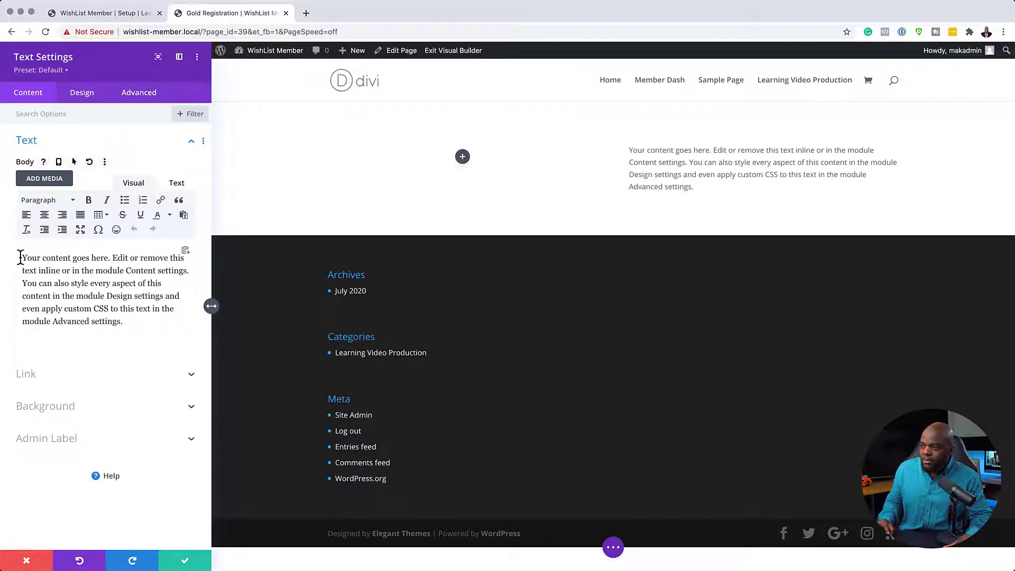
left_click_drag(22, 258, 79, 267)
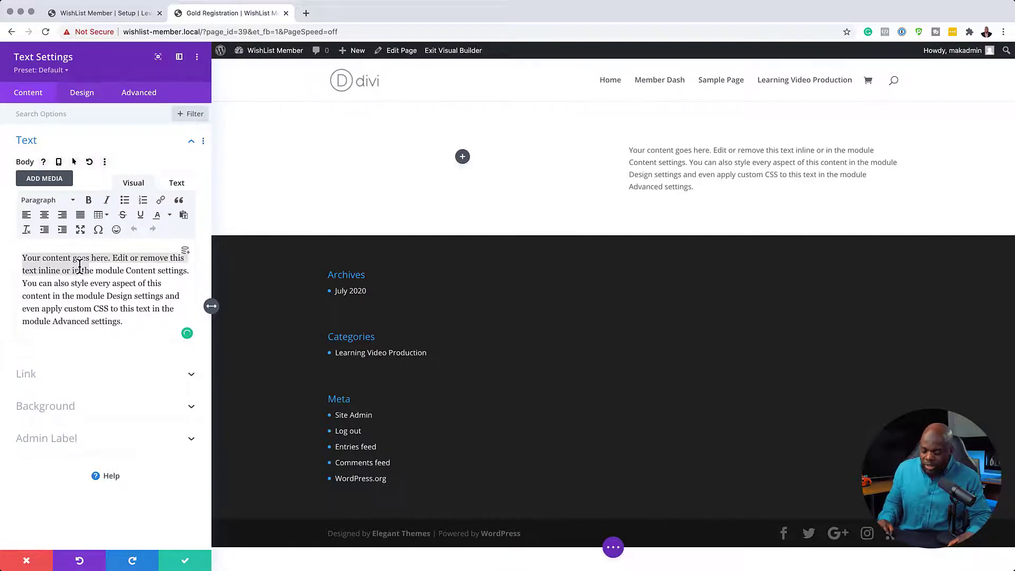
key("super+a")
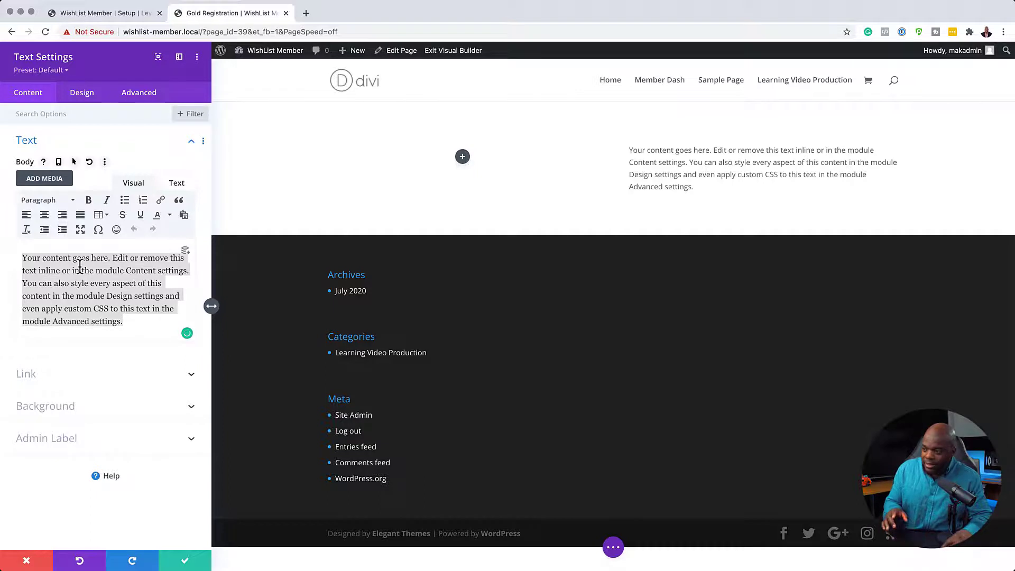
key("BackSpace")
key("super+v")
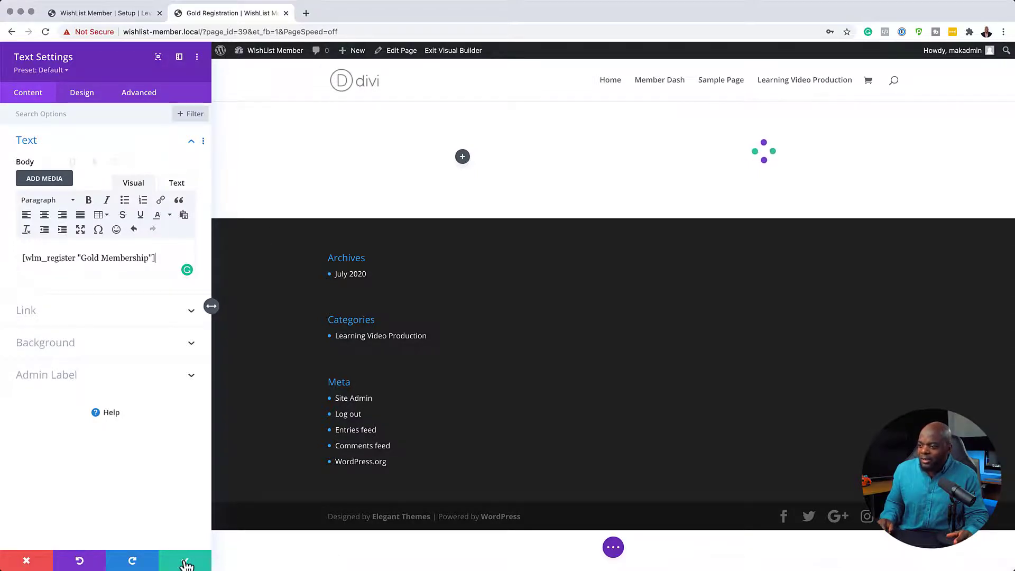
left_click(185, 563)
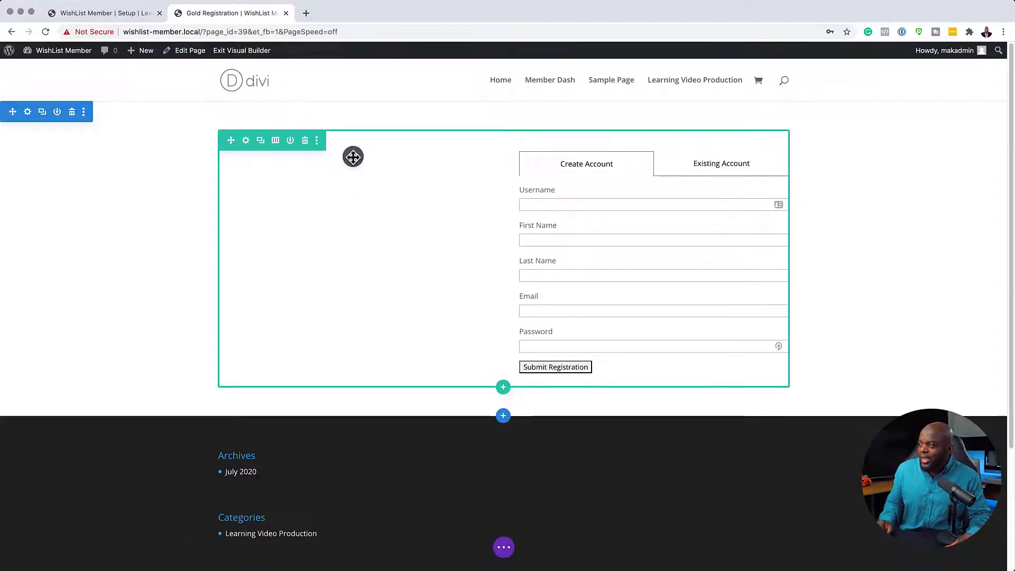
- Add an Image module to the left column showing restaurant-hero-03.jpg from the Media Library
left_click(352, 157)
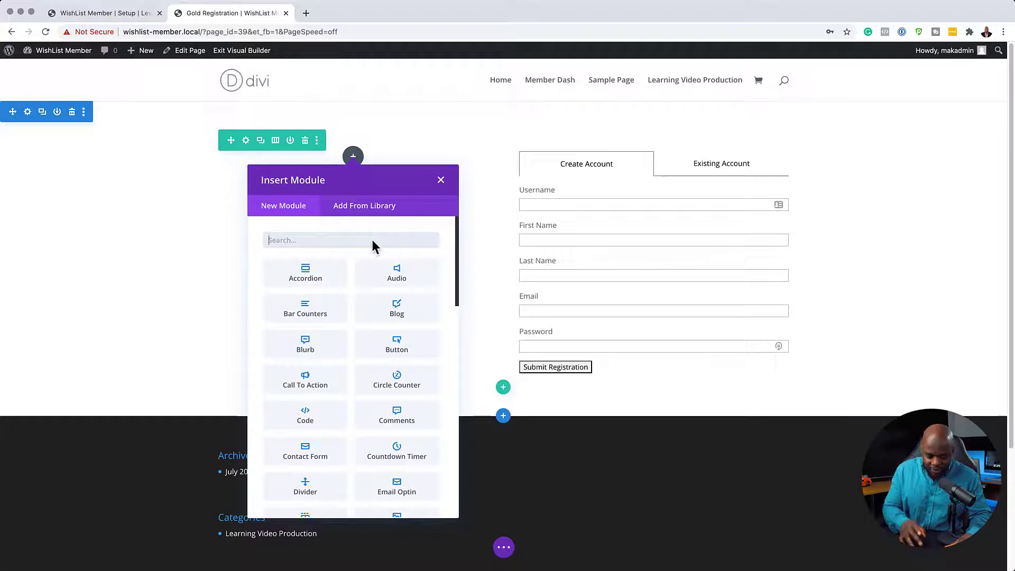
type("image")
left_click(335, 282)
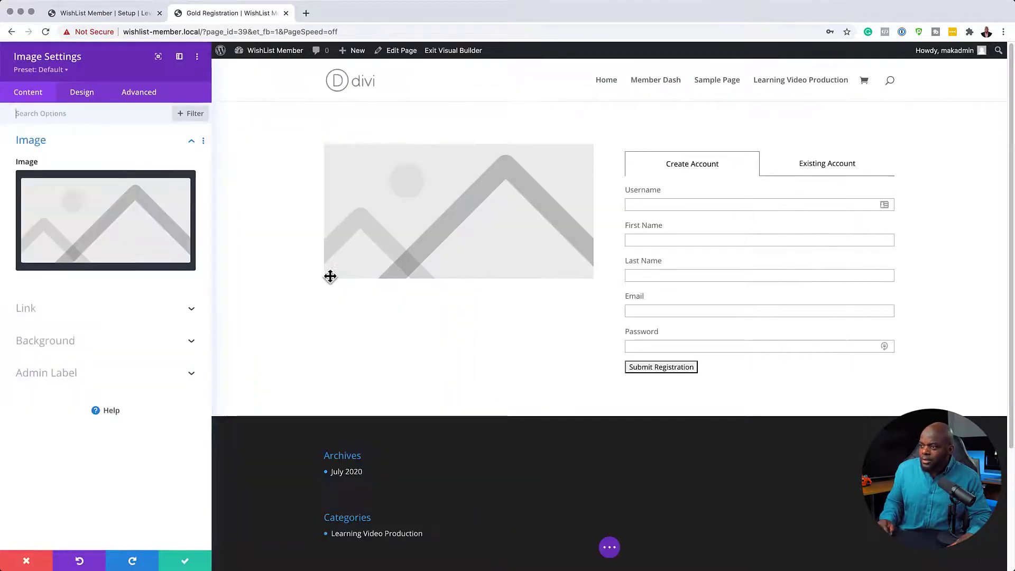
left_click(125, 231)
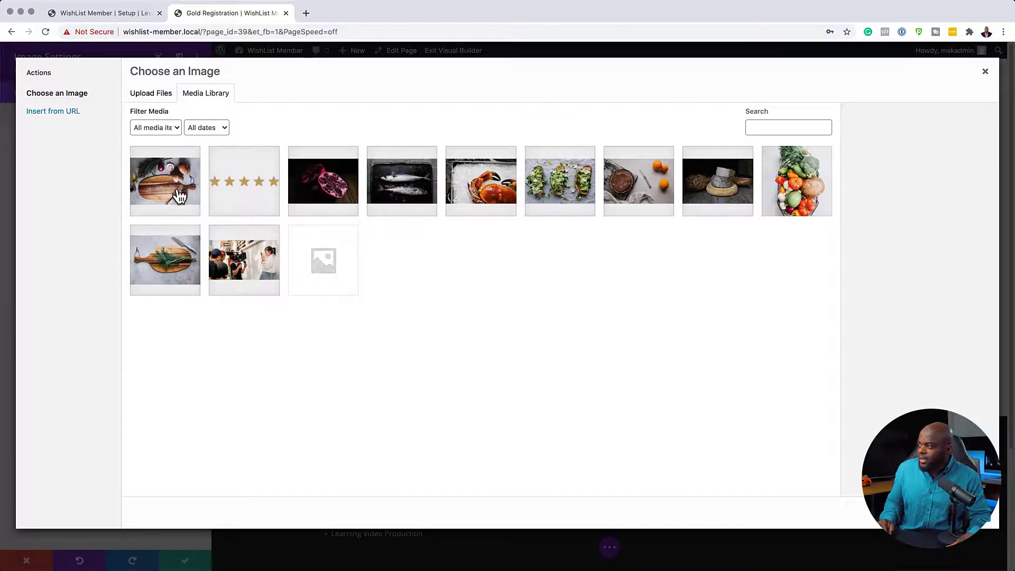
left_click(178, 192)
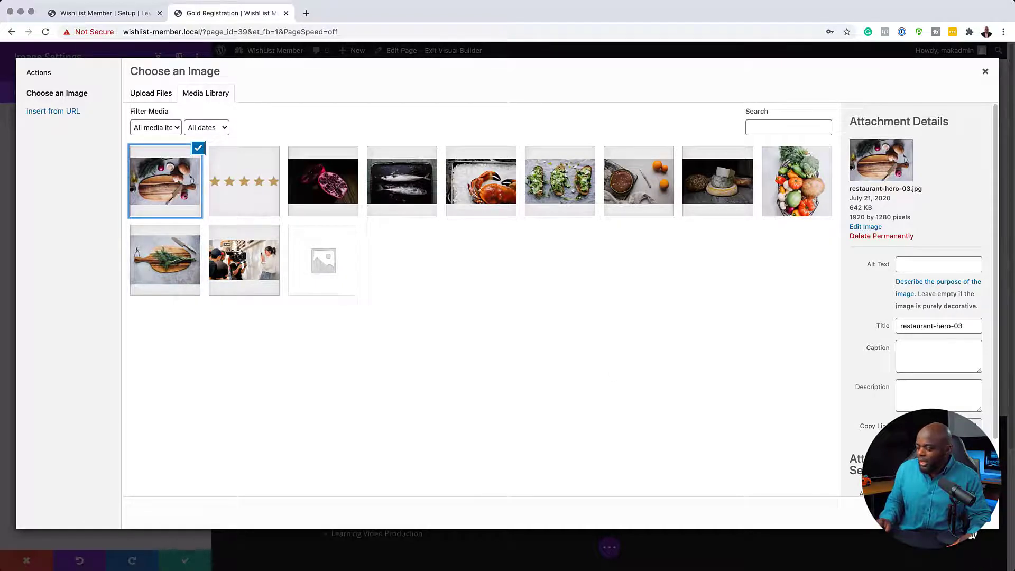
left_click(957, 512)
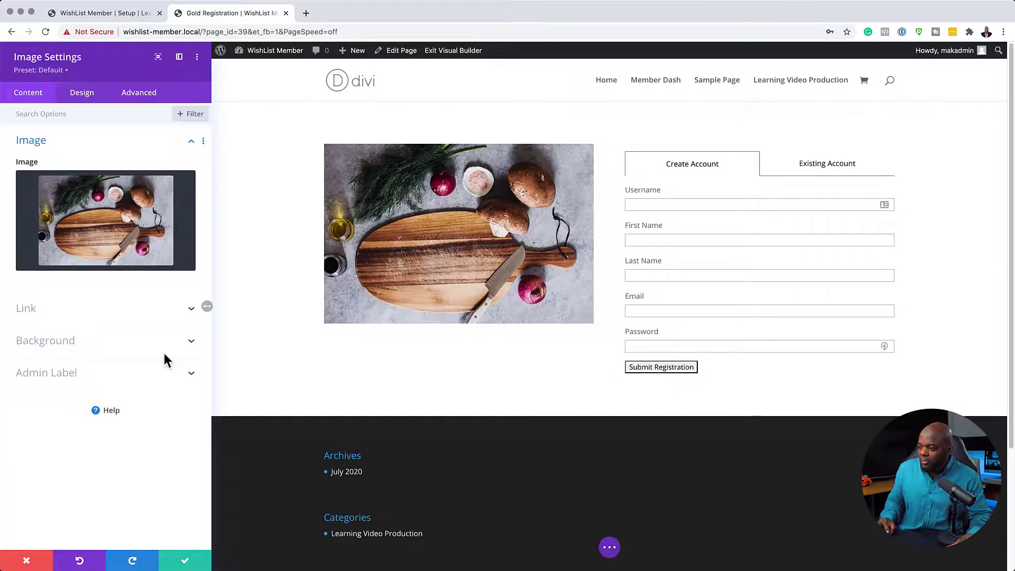
left_click(186, 561)
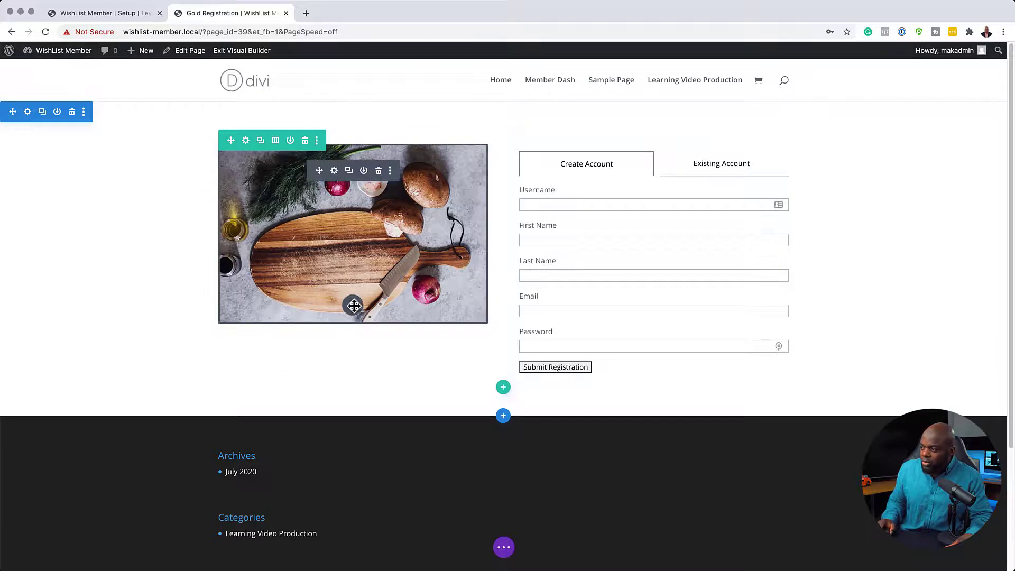
- Add a Text module under the image reading 'Enroll for the Gold Membership' as Heading 2
left_click(353, 306)
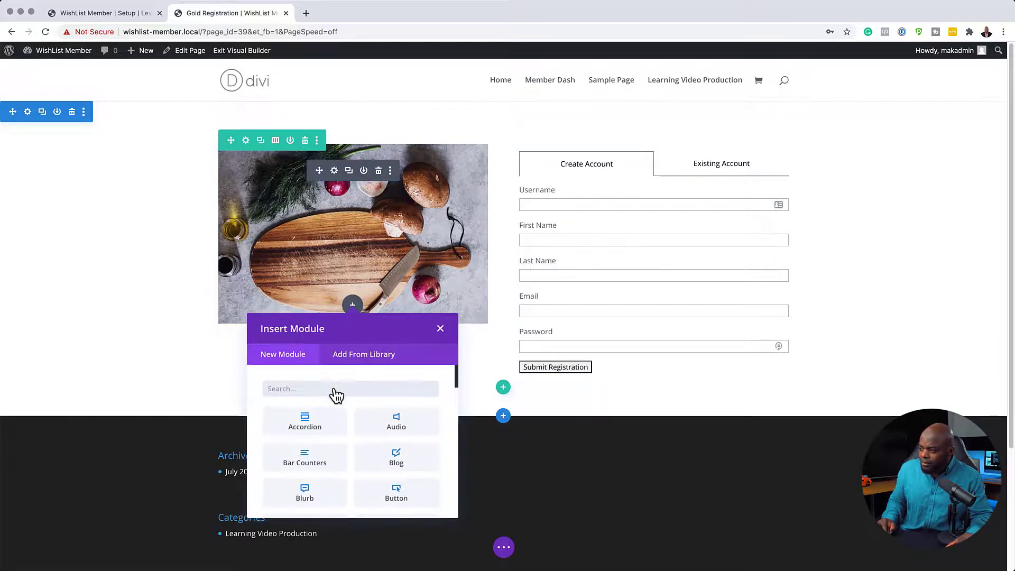
type("text")
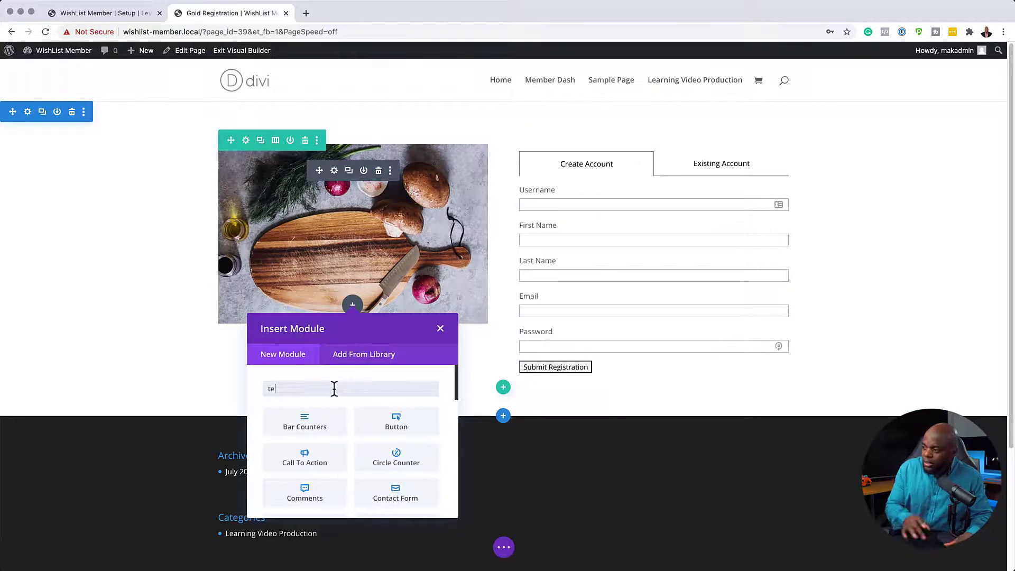
left_click(313, 417)
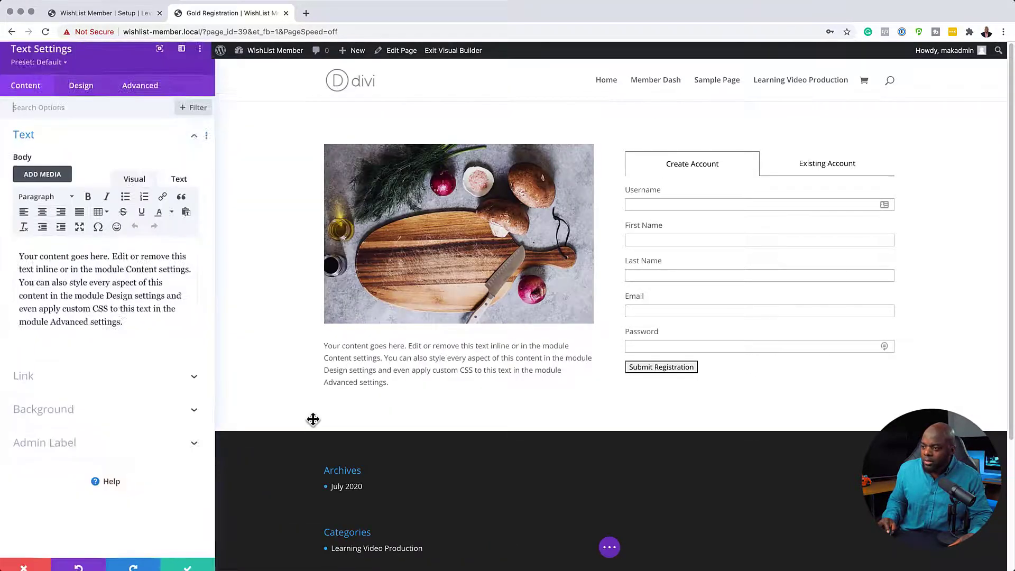
left_click_drag(123, 323, 9, 244)
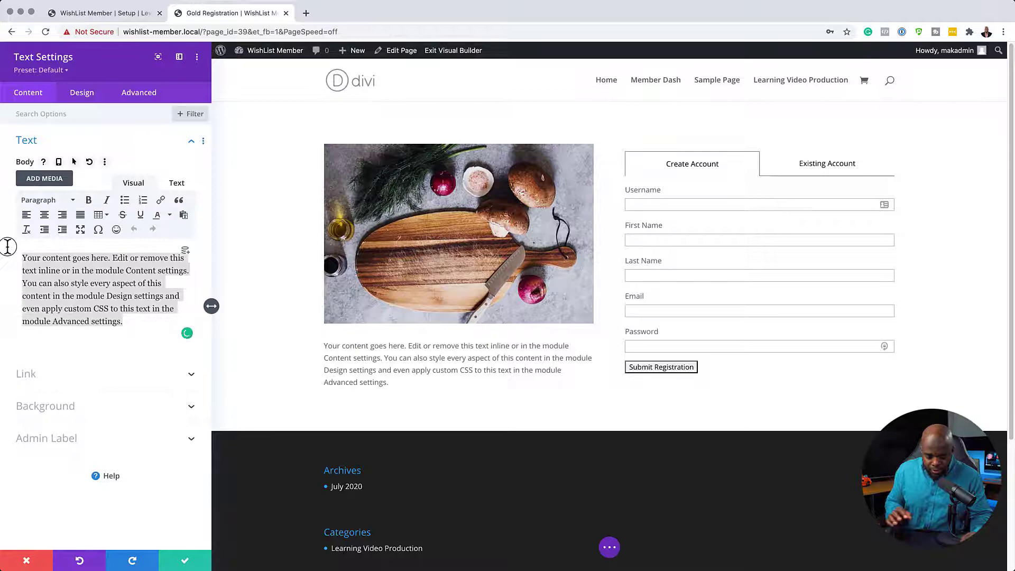
type("Enroll for the Gold Membership")
left_click_drag(148, 260, 16, 257)
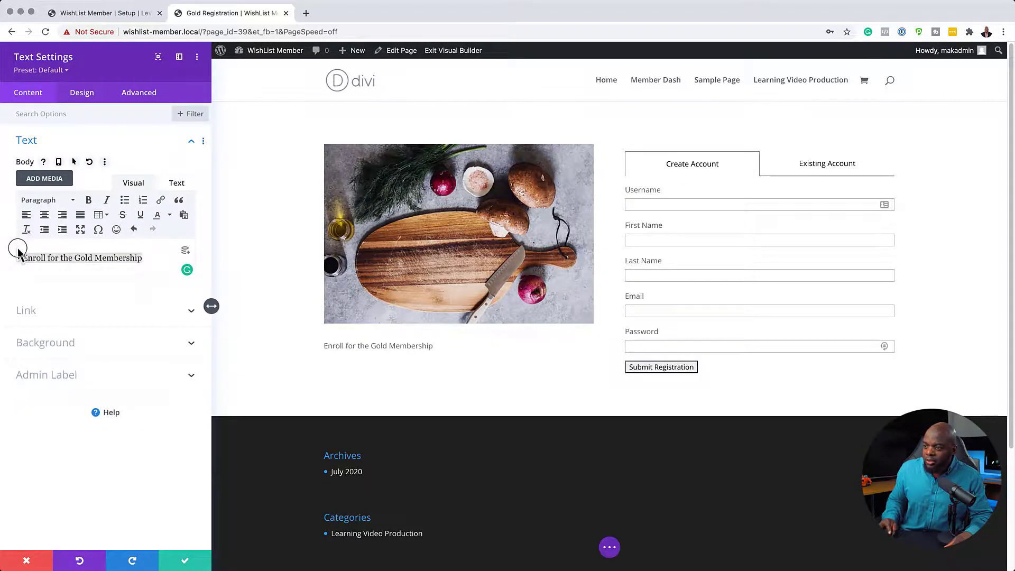
left_click(56, 200)
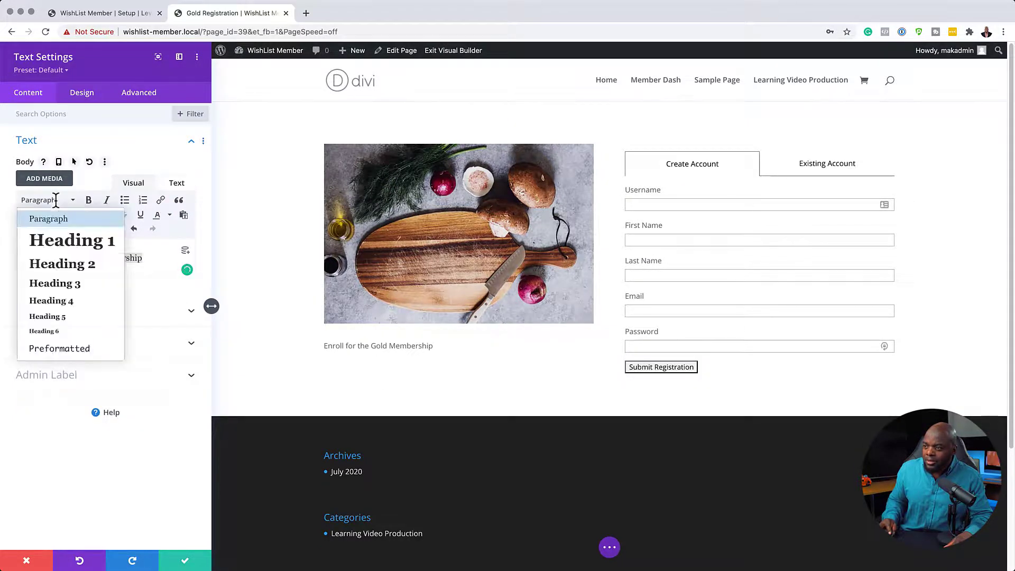
left_click(64, 266)
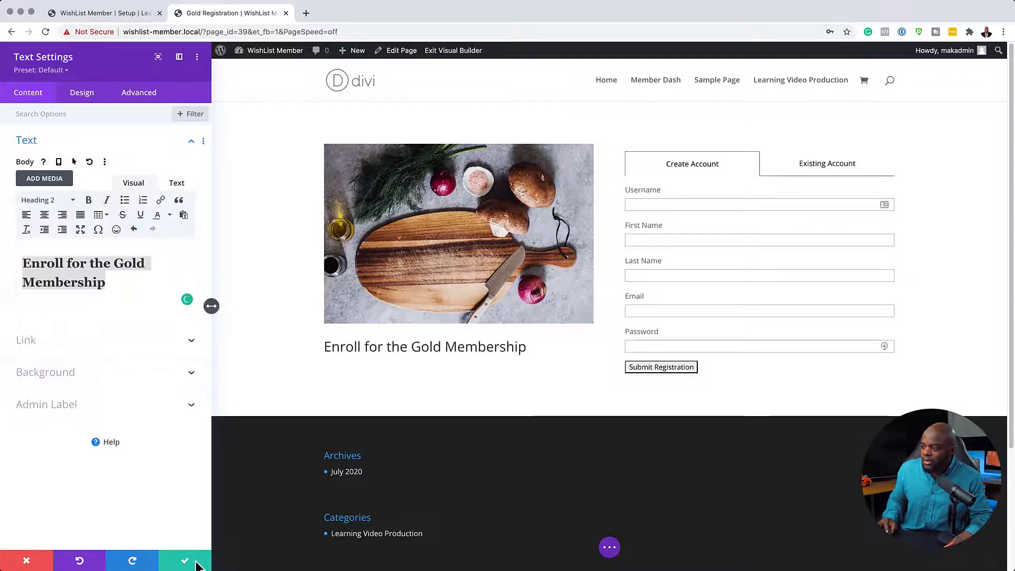
left_click(186, 562)
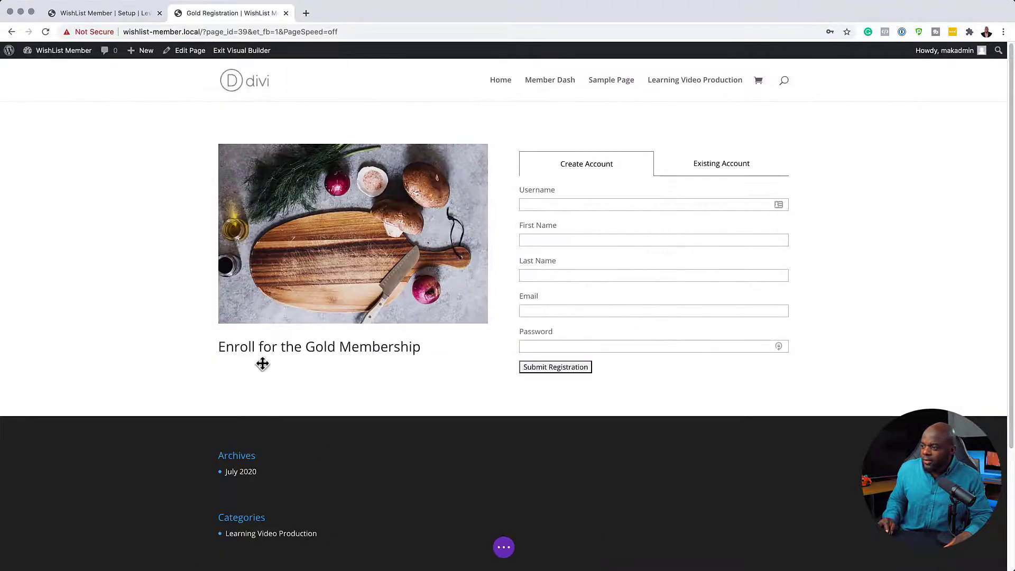
- Drag the heading above the image and enlarge the section's top padding to 154px
mouse_move(317, 350)
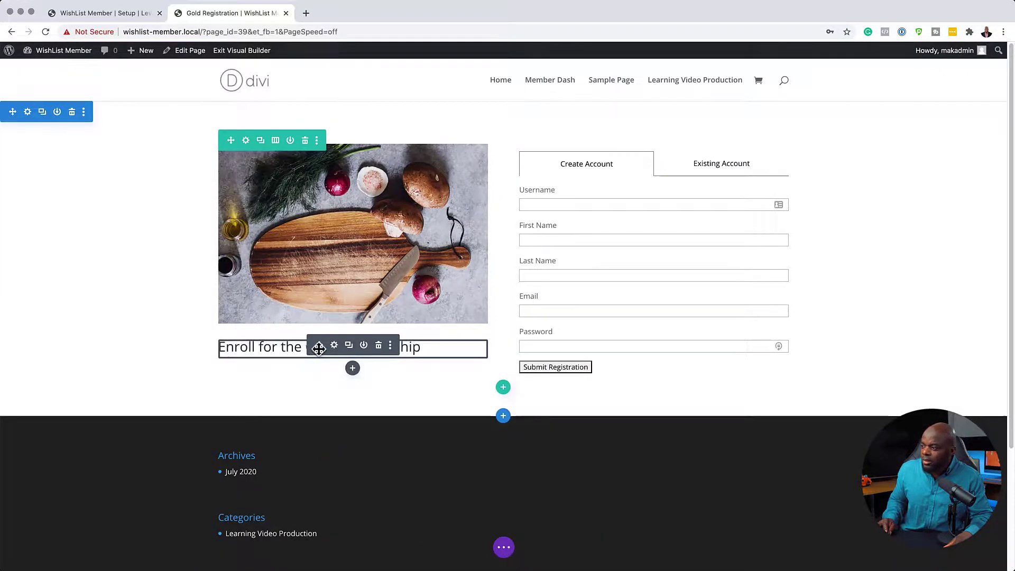
left_click_drag(317, 350, 357, 152)
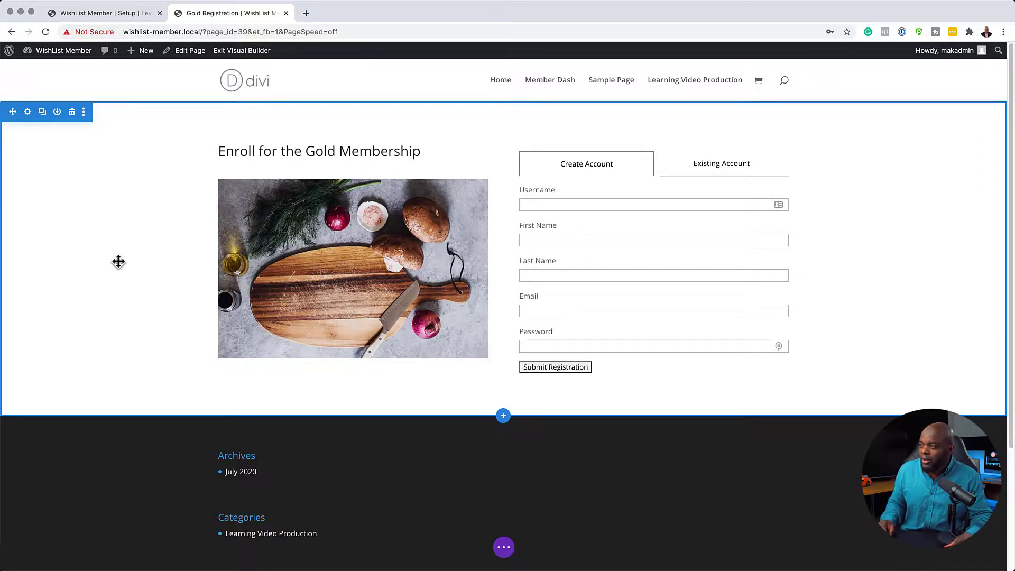
left_click_drag(274, 141, 515, 142)
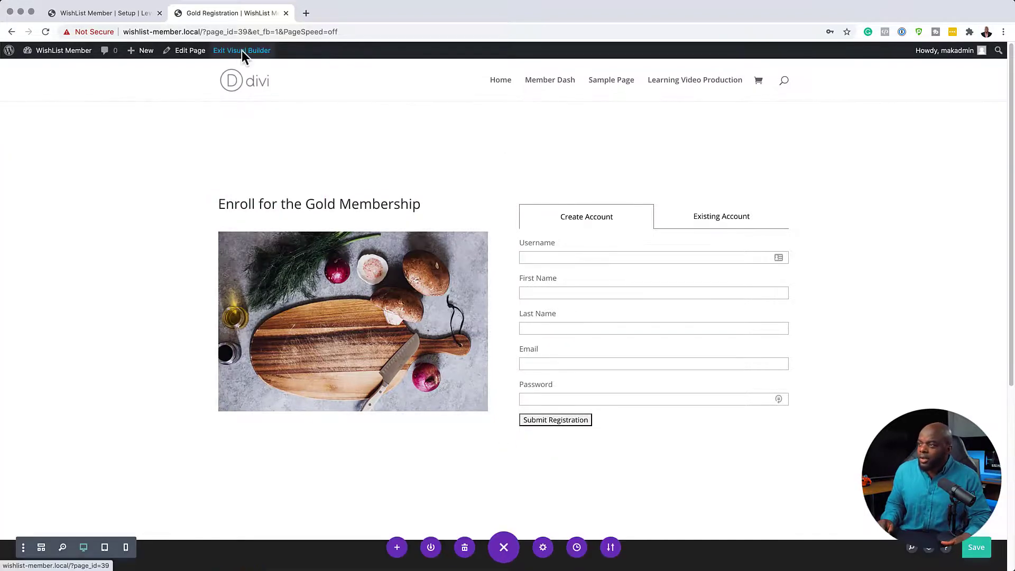
- Exit the Visual Builder to view the finished page, then return to Gold Membership's Registrations settings
left_click(244, 53)
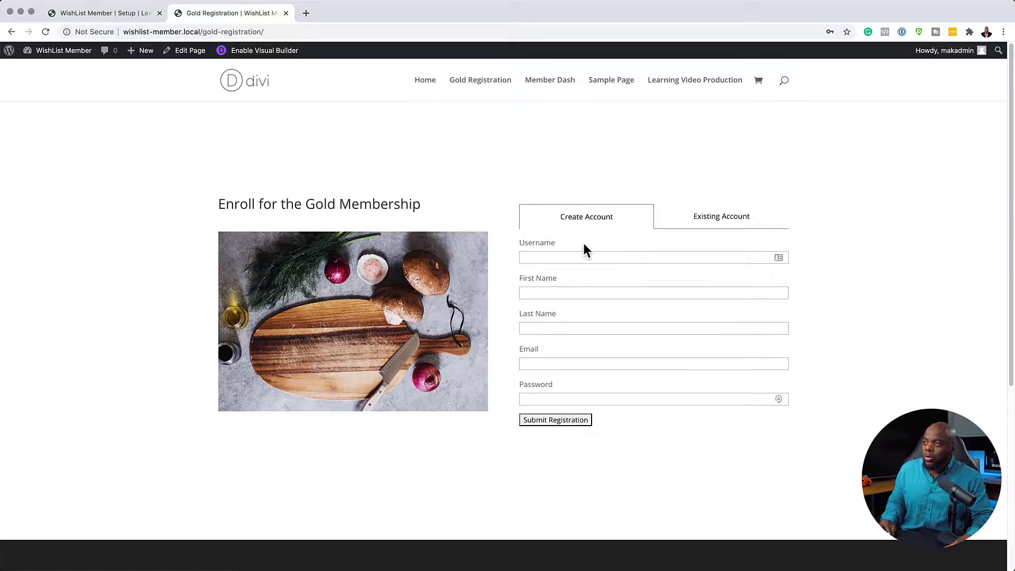
left_click(123, 15)
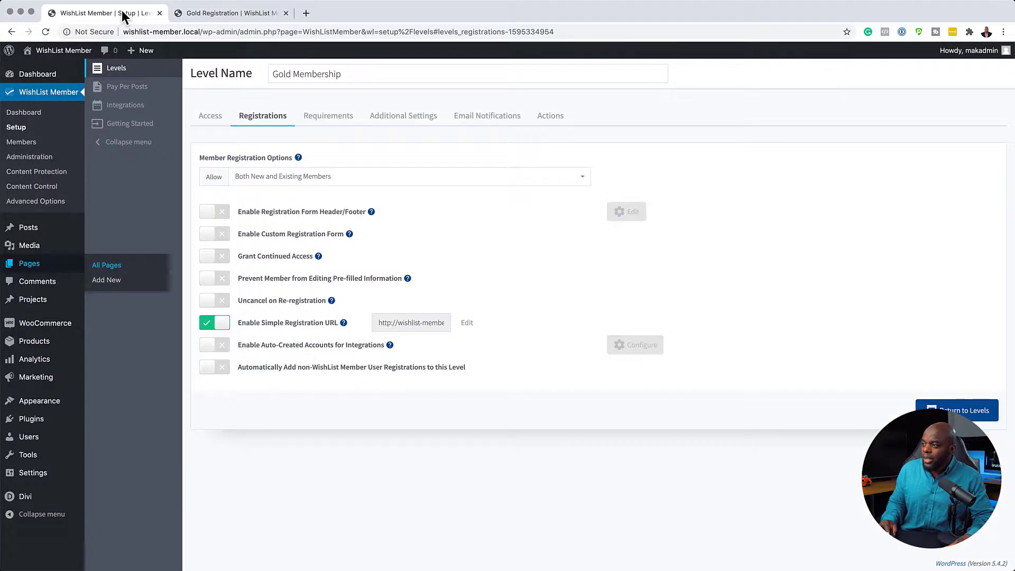
- Restrict Gold Membership registration to New Members Only, then reload Gold Registration and check its Existing Account login form
left_click(290, 185)
left_click(292, 232)
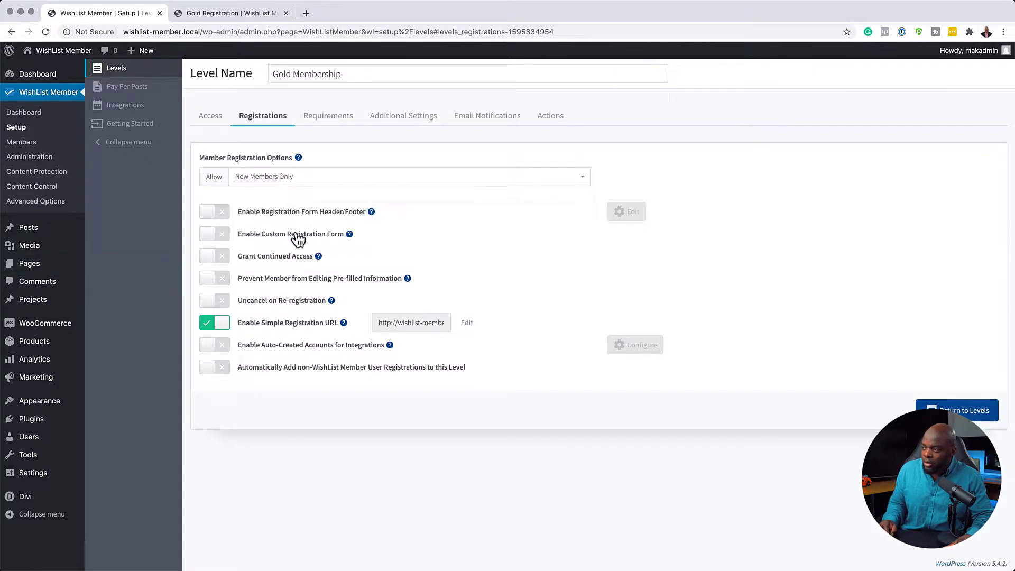
left_click(248, 11)
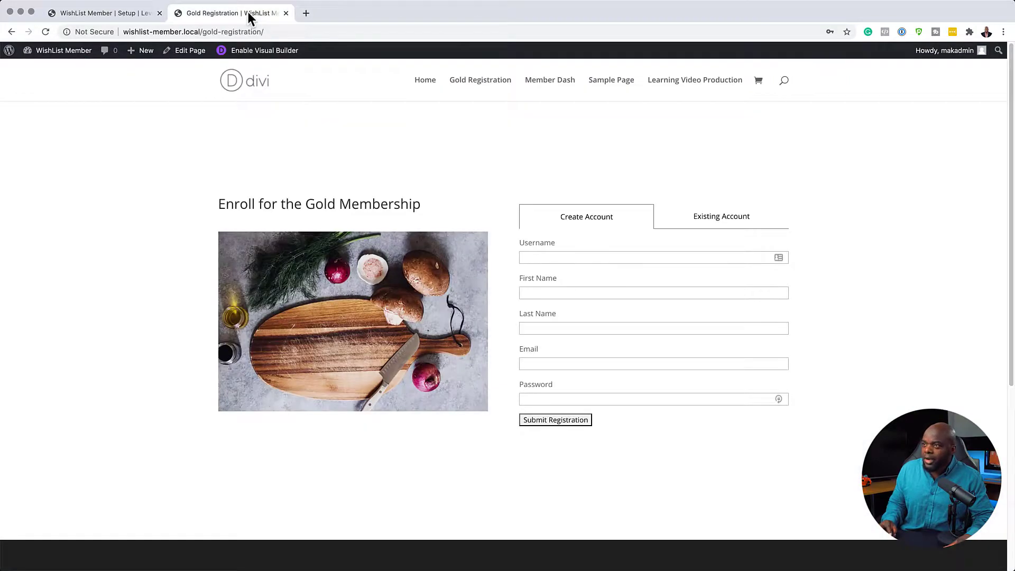
left_click(46, 32)
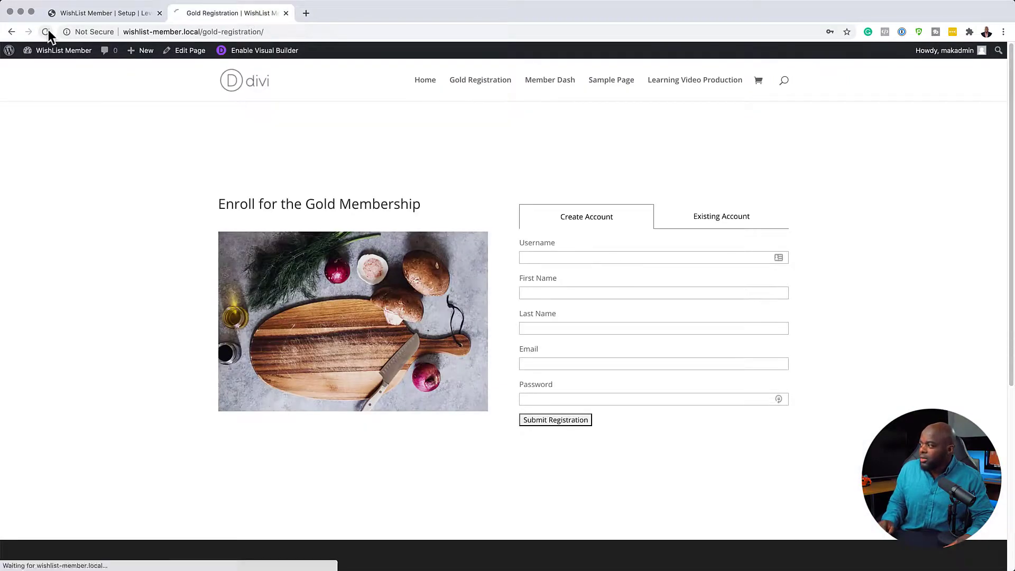
left_click(727, 222)
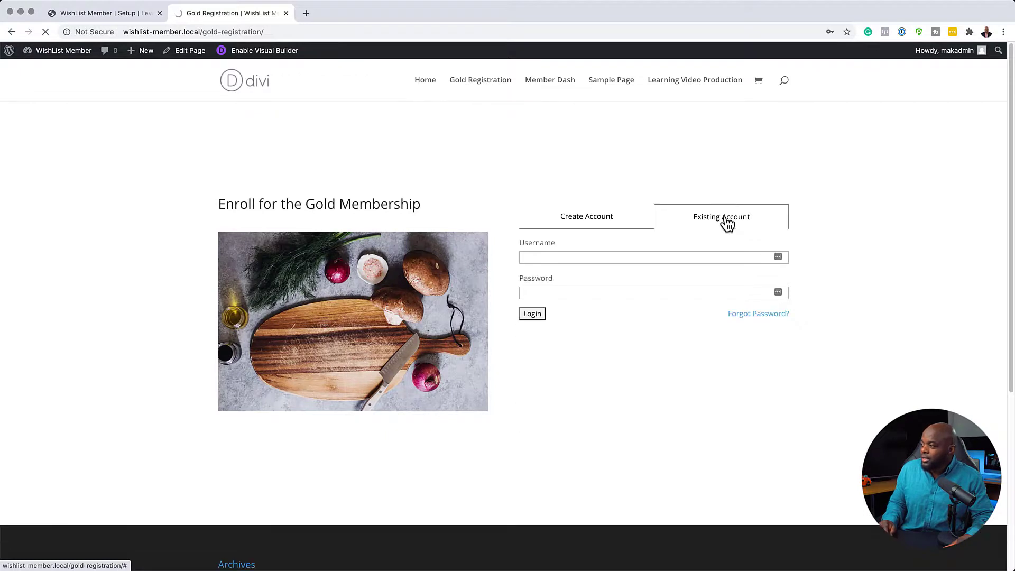